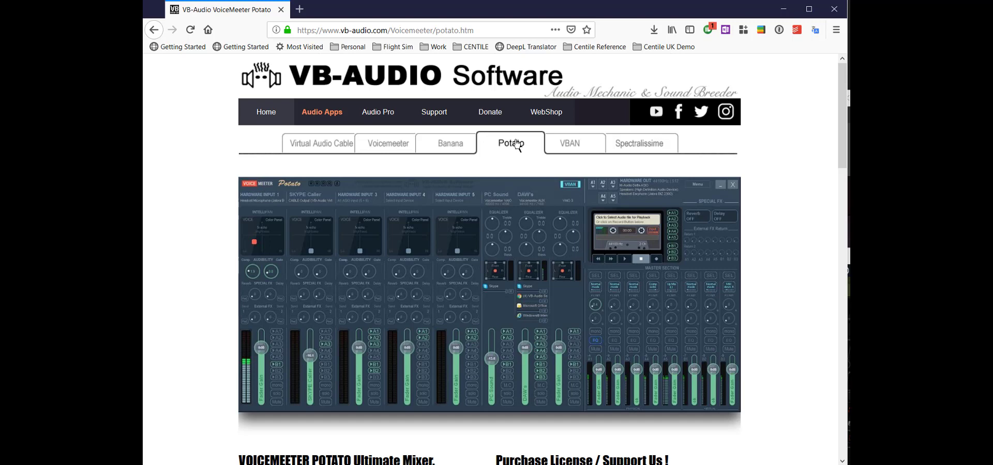
Switch the VB-Audio site from the Potato page to the Virtual Audio Cable product page
click(313, 145)
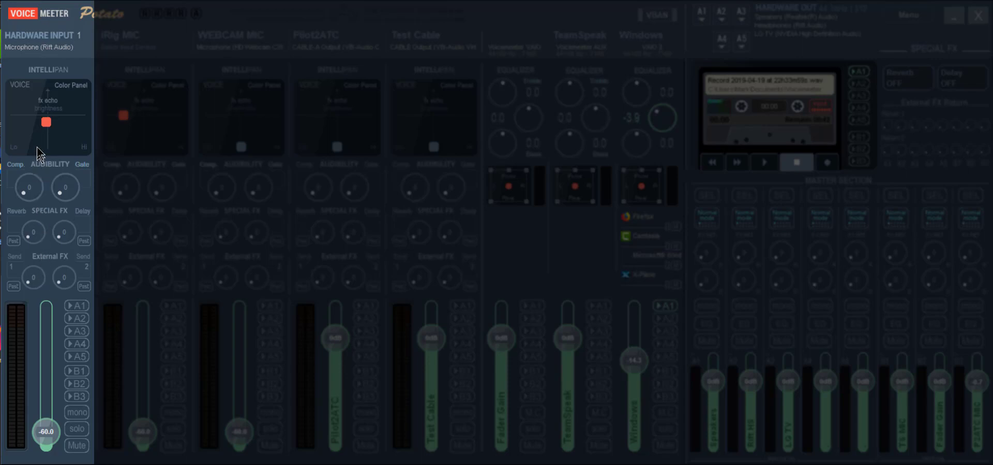
Set Hardware Input 1 to VB-Audio CABLE-B and rename the strip RIFT MIC
click(50, 39)
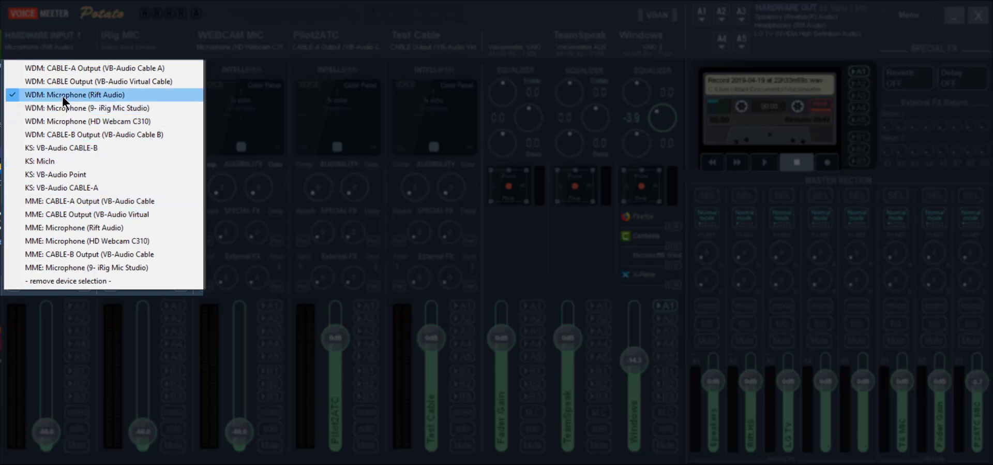
click(118, 149)
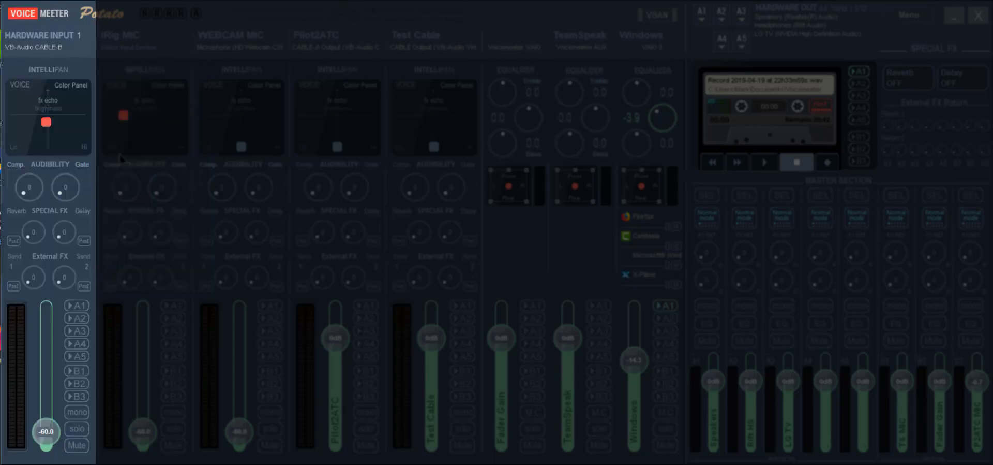
right_click(54, 36)
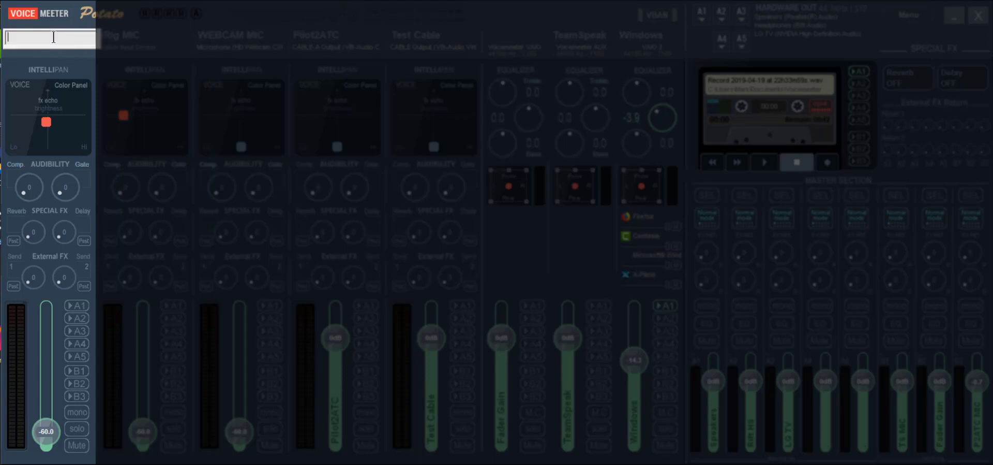
text(RIFT MIC)
key(Return)
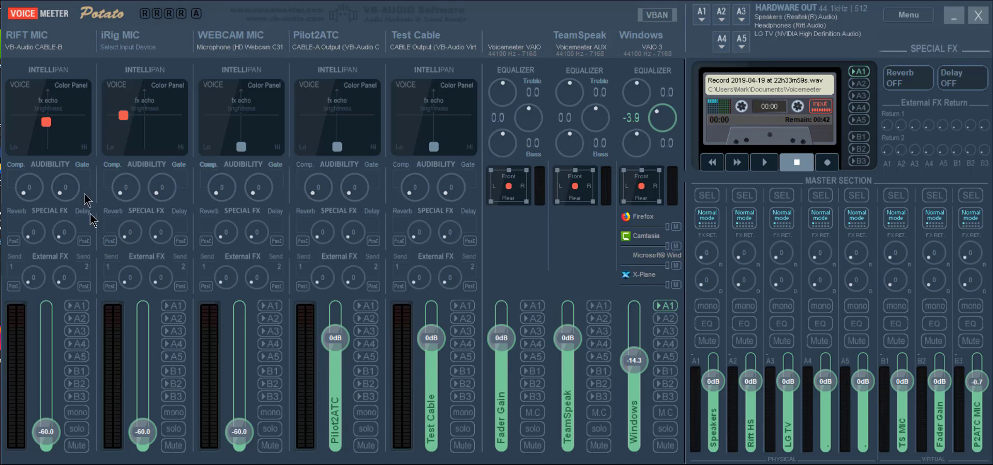
Assign the iRig Mic Studio microphone to iRig MIC and keep HD Webcam C310 on WEBCAM MIC
click(127, 40)
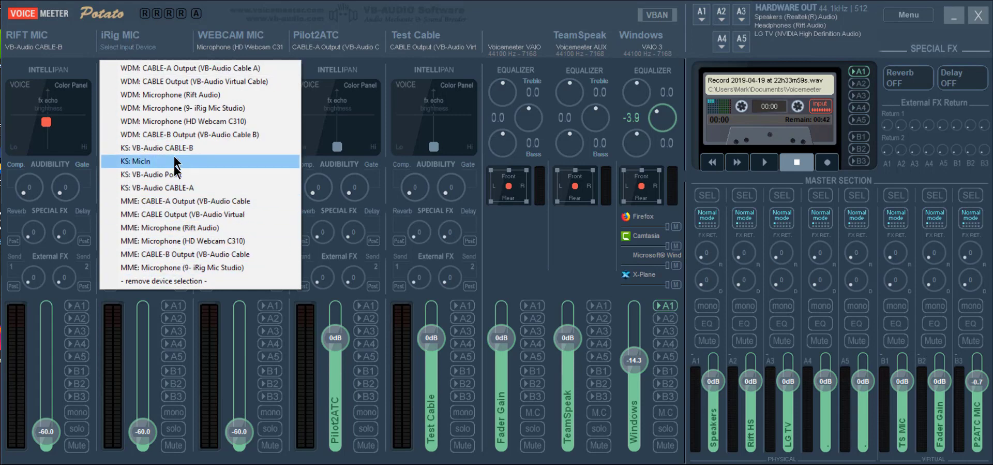
click(170, 108)
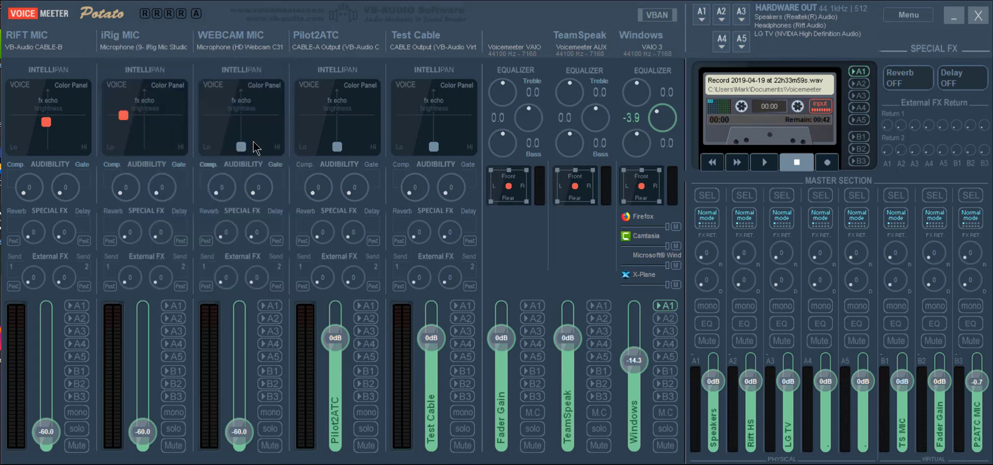
click(238, 47)
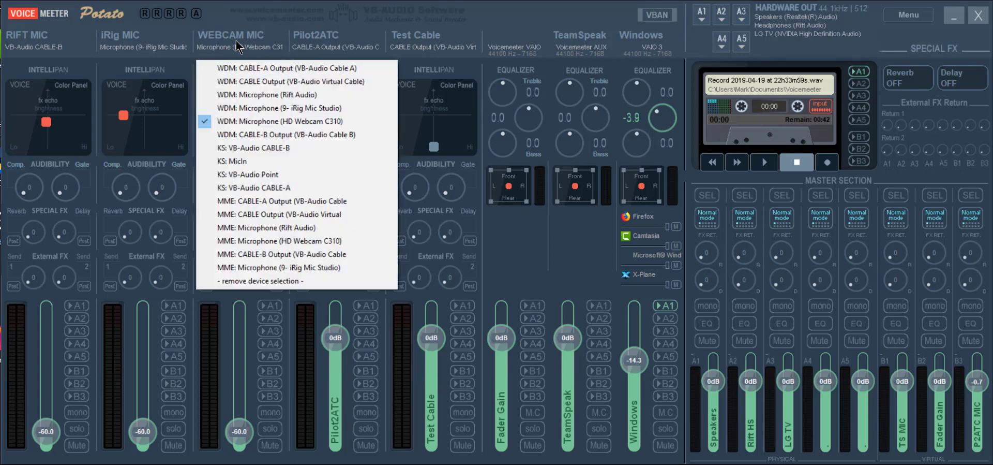
click(234, 123)
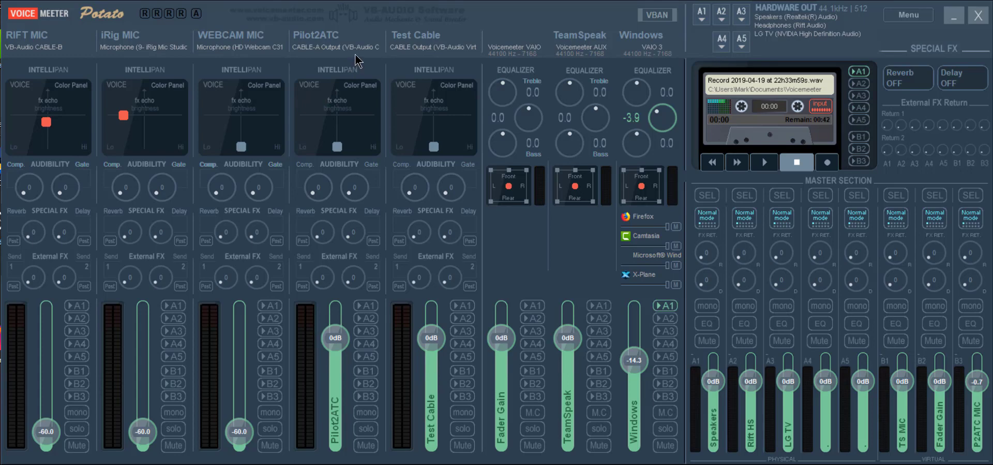
click(330, 40)
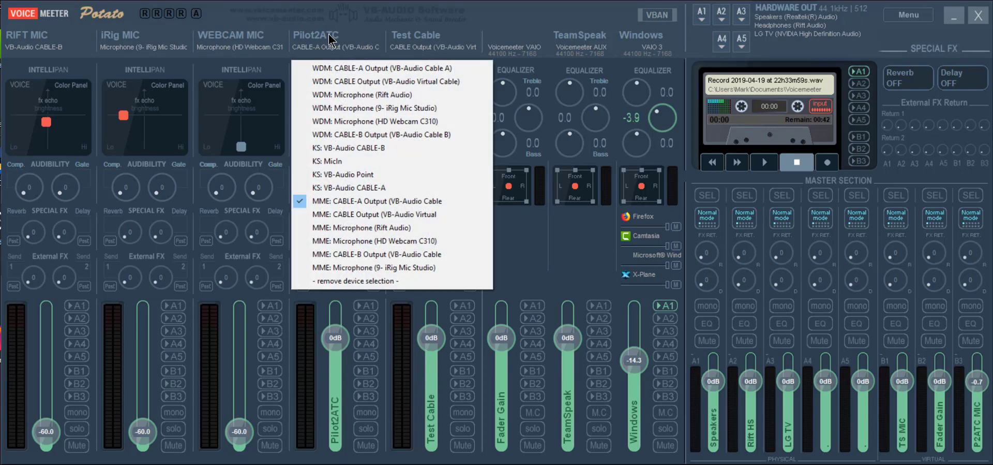
click(343, 203)
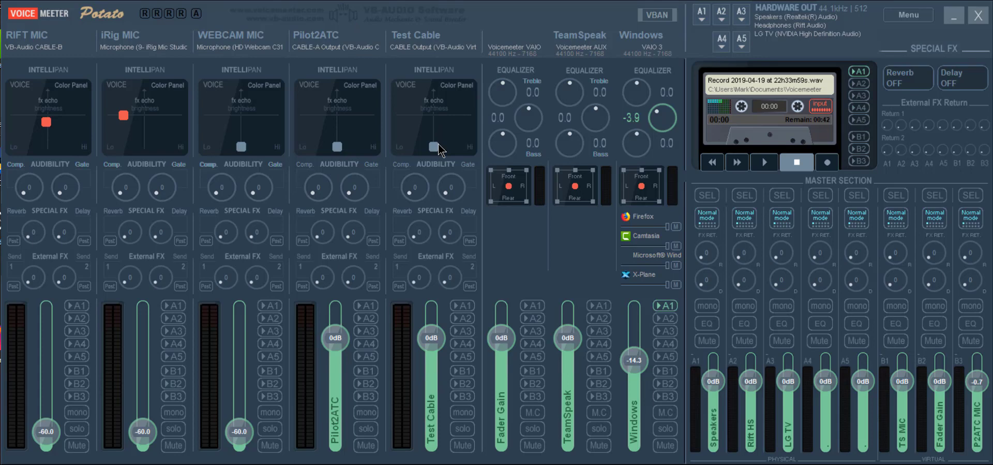
click(430, 44)
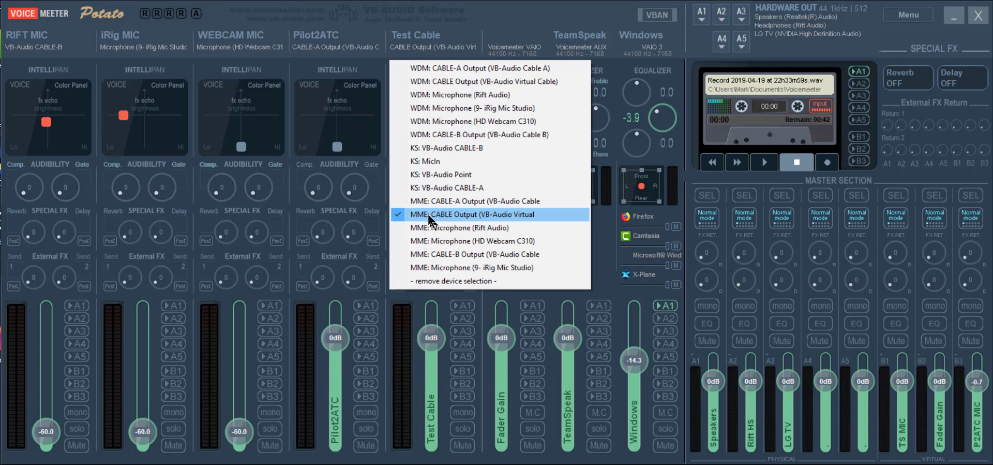
click(492, 214)
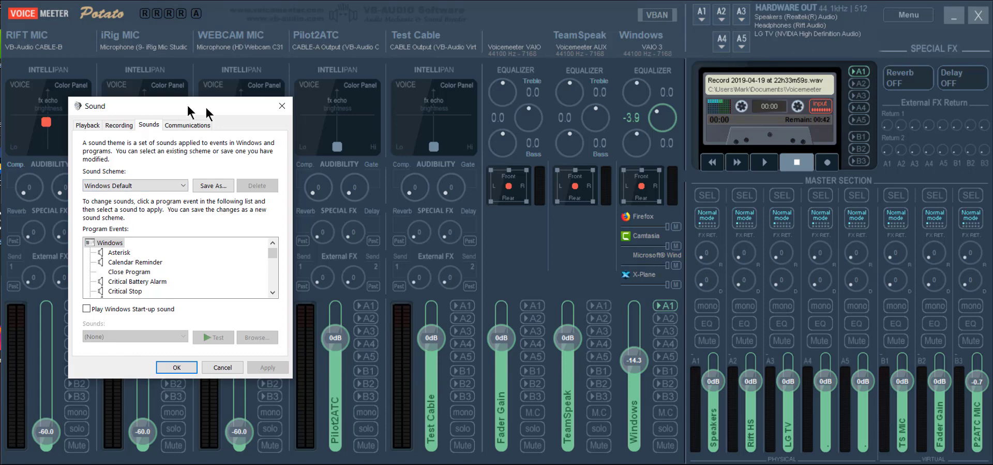
Move the Sound window aside and select VoiceMeeter VAIO3 Input in the Playback list
drag(189, 107, 579, 104)
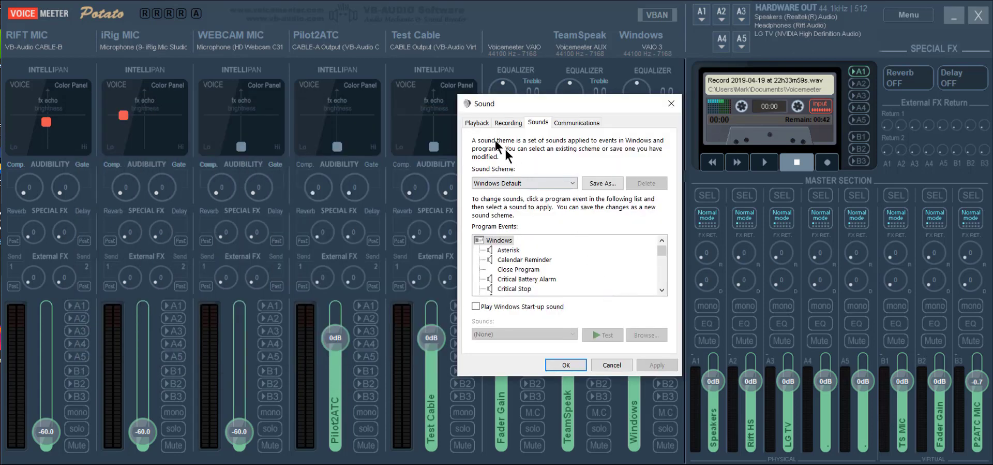
click(474, 126)
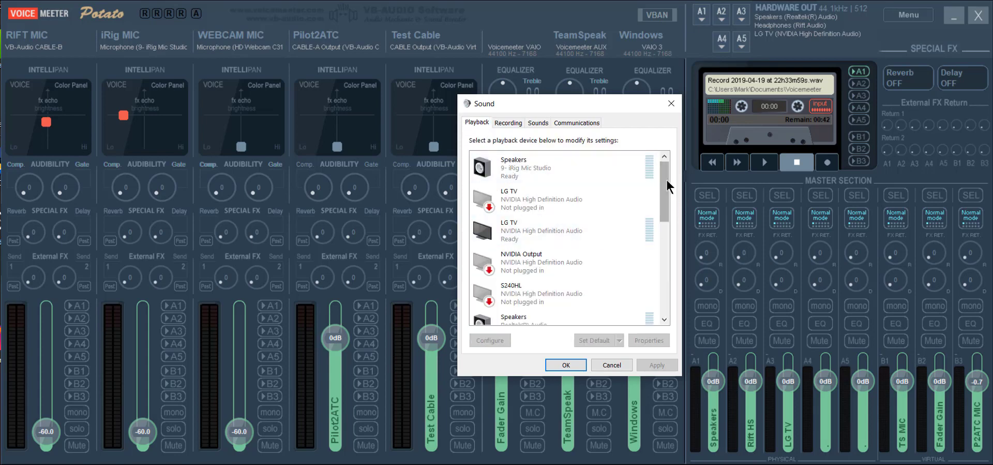
drag(668, 181, 675, 313)
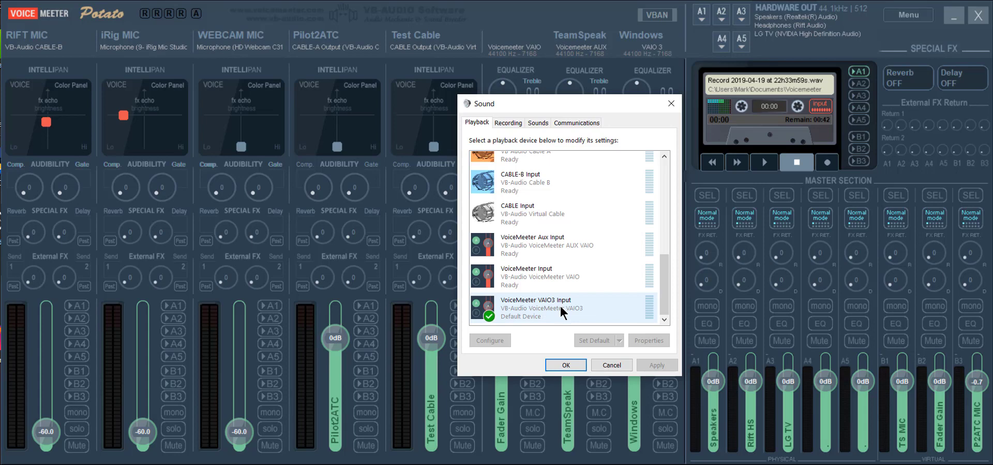
click(527, 310)
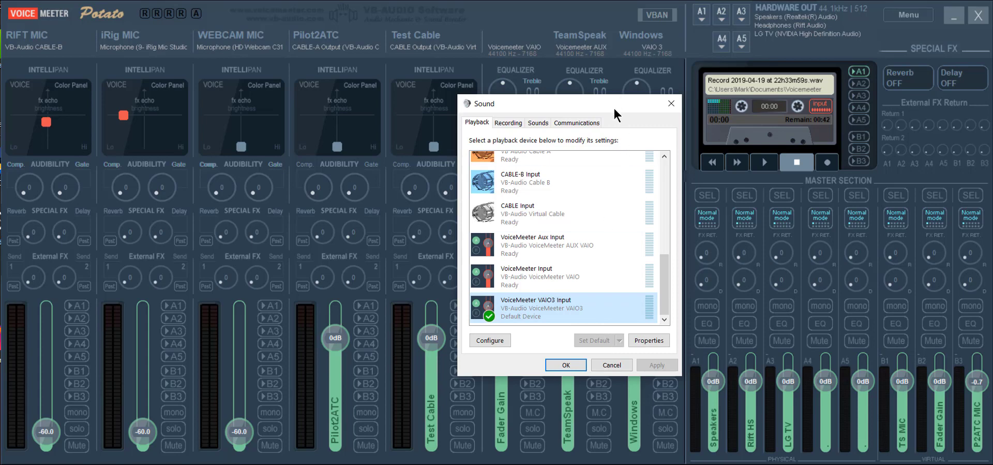
drag(616, 109, 467, 94)
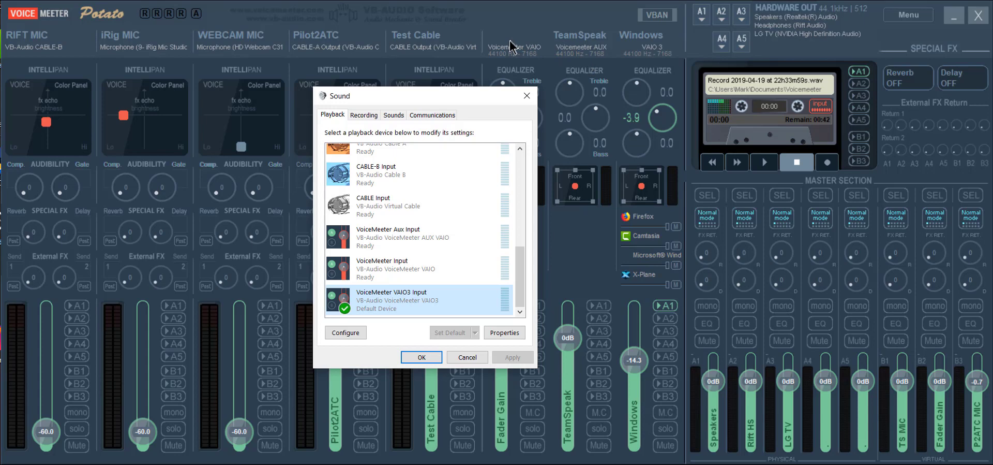
Make VoiceMeeter VAIO3 Input the default playback device, after briefly trying Aux Input, and click OK
click(387, 236)
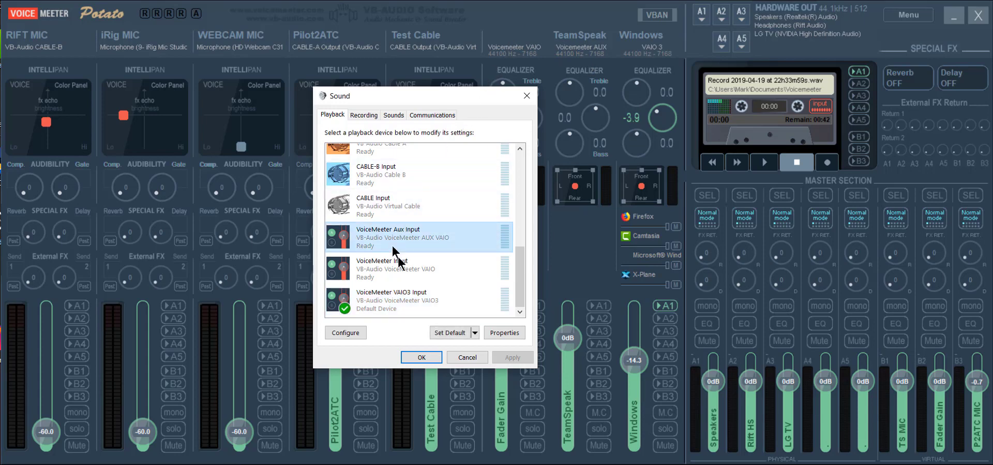
click(449, 332)
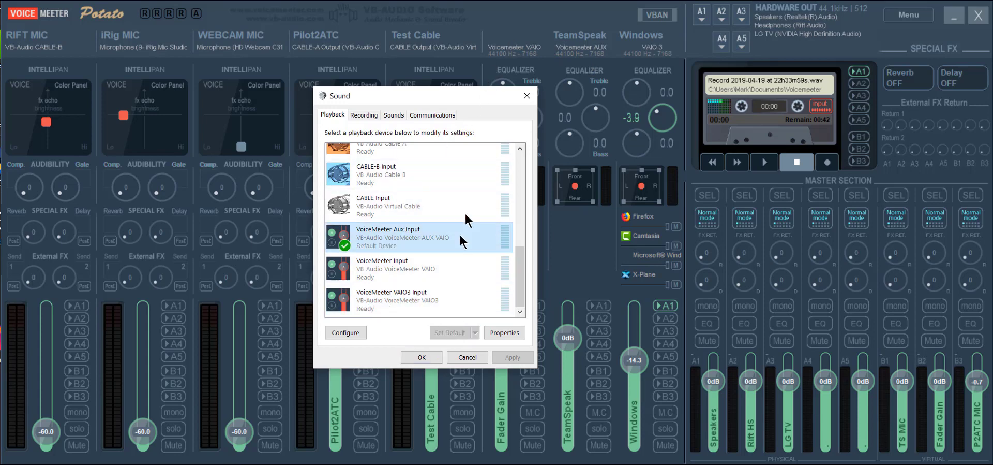
drag(489, 91, 424, 91)
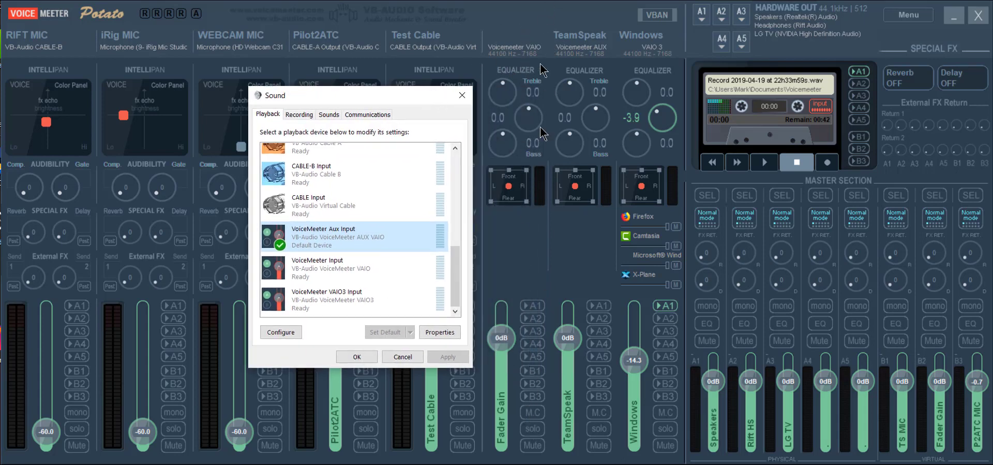
click(343, 300)
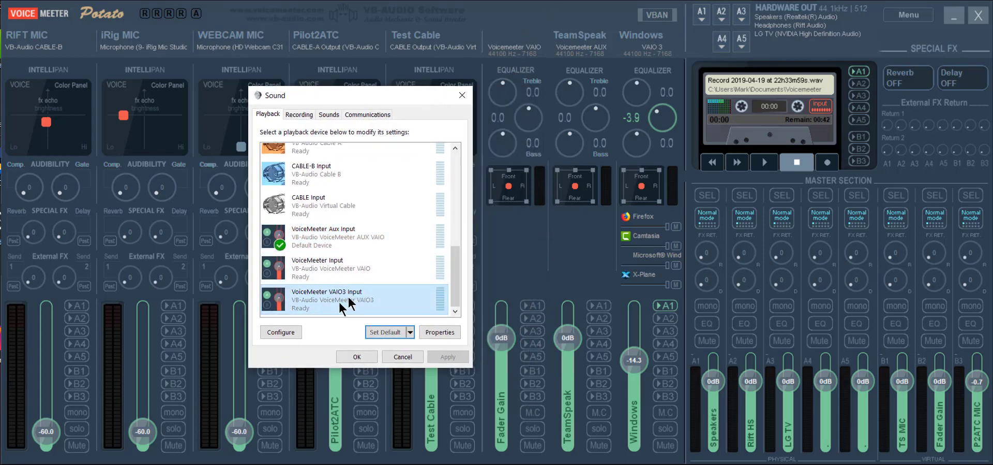
click(386, 332)
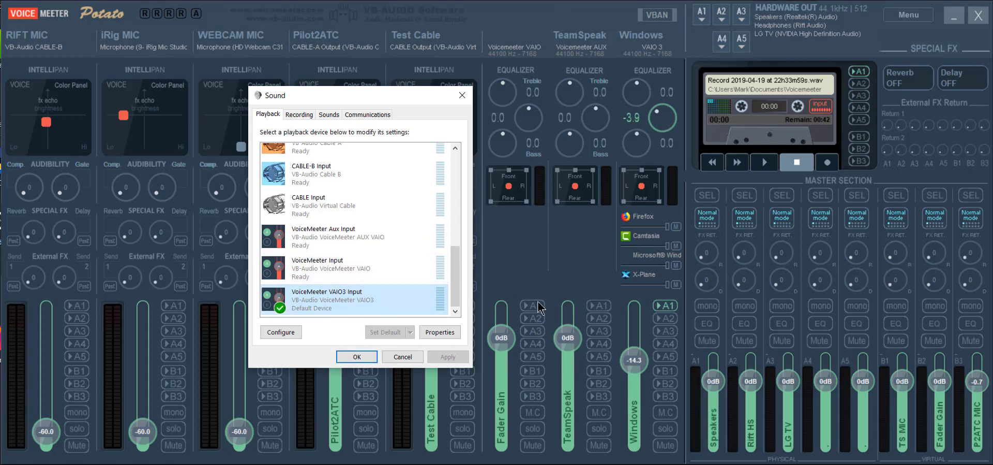
click(356, 357)
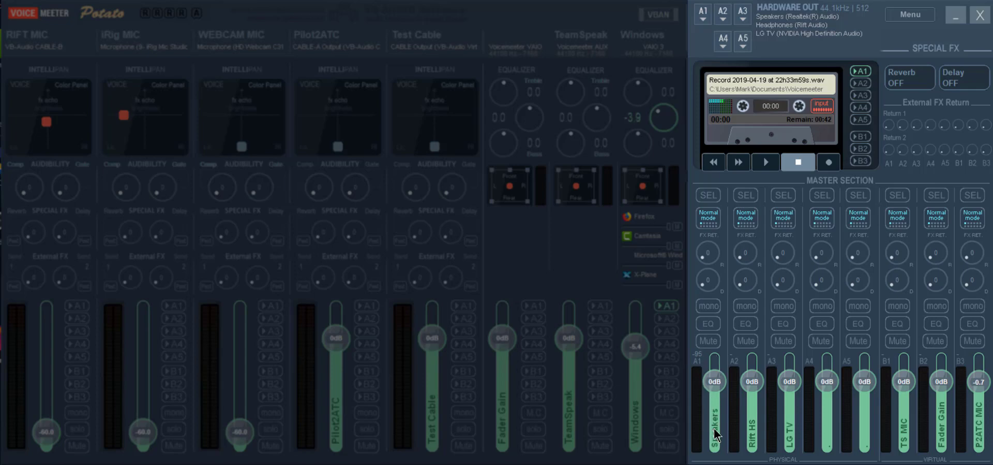
right_click(828, 437)
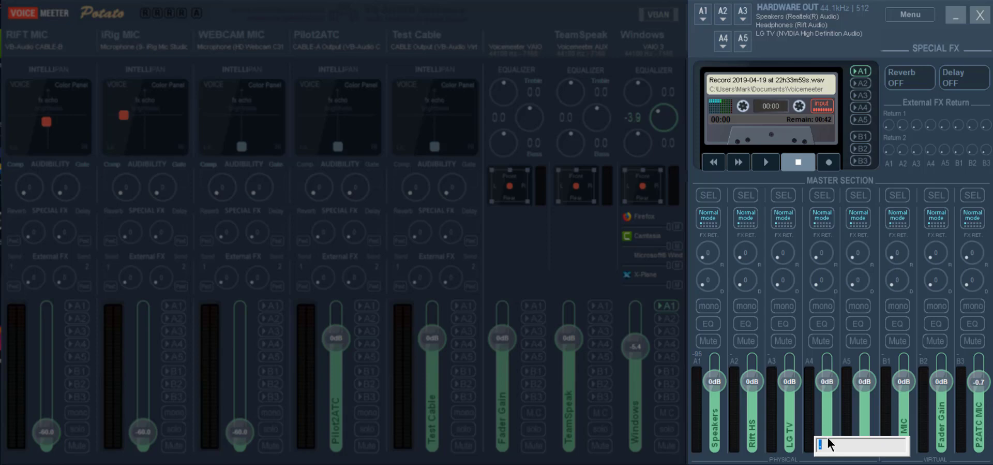
text(test)
key(Return)
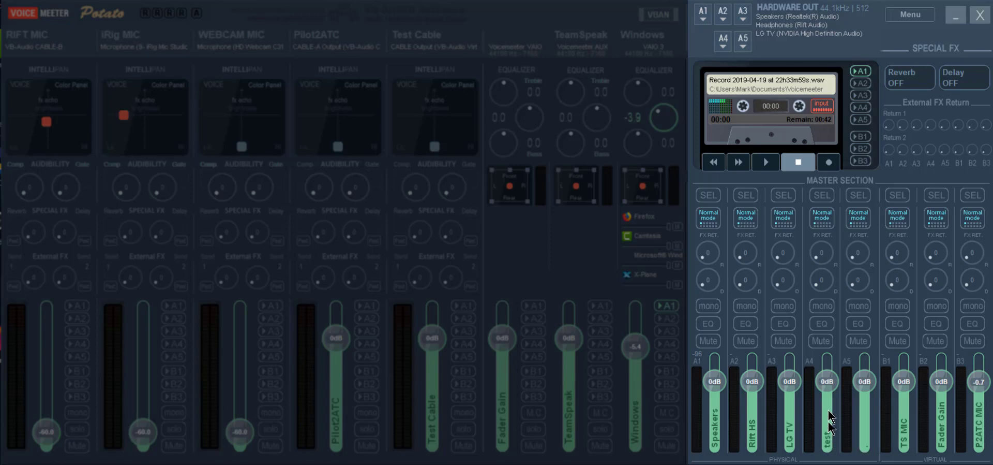
right_click(831, 427)
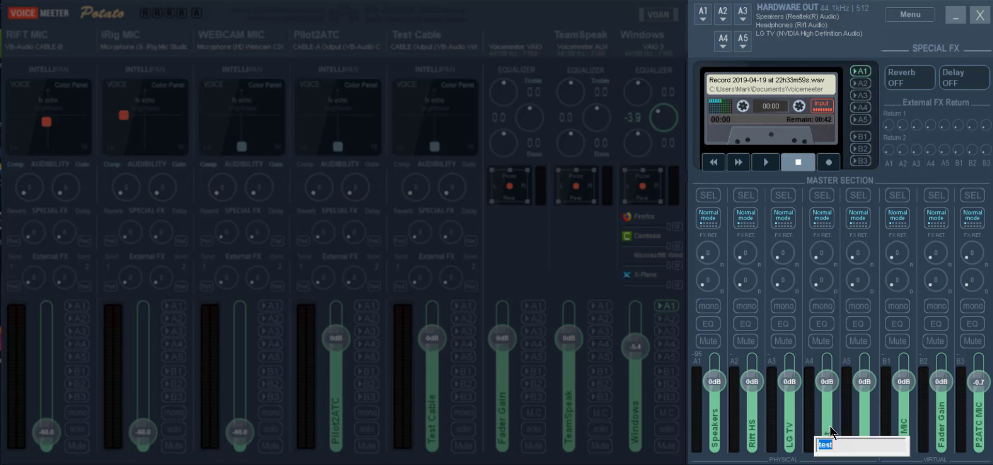
key(BackSpace)
key(Return)
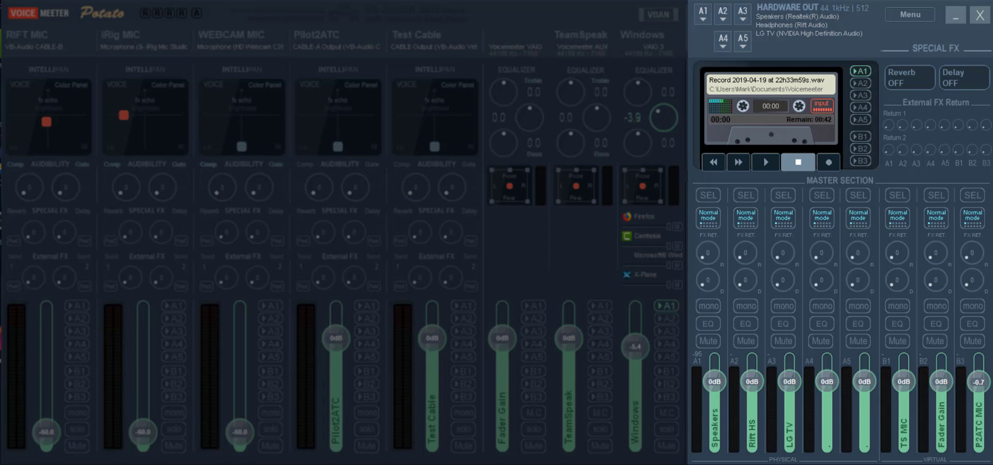
click(704, 18)
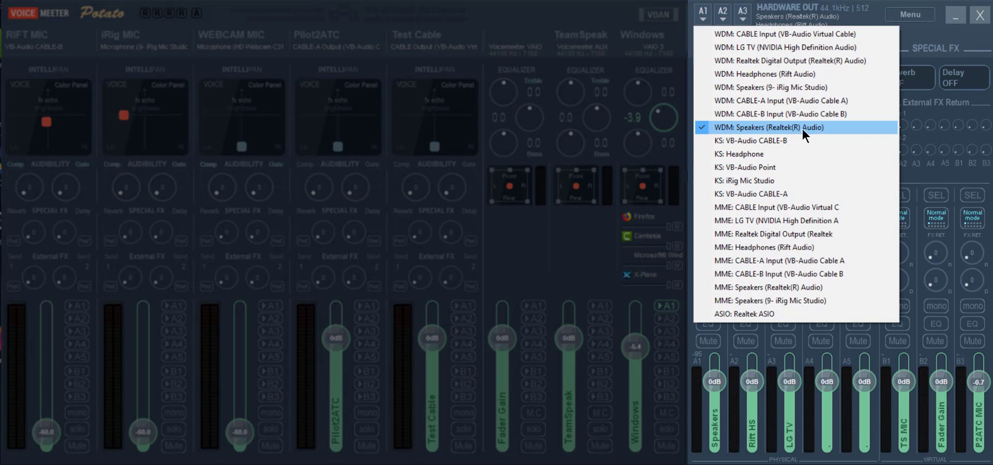
click(725, 15)
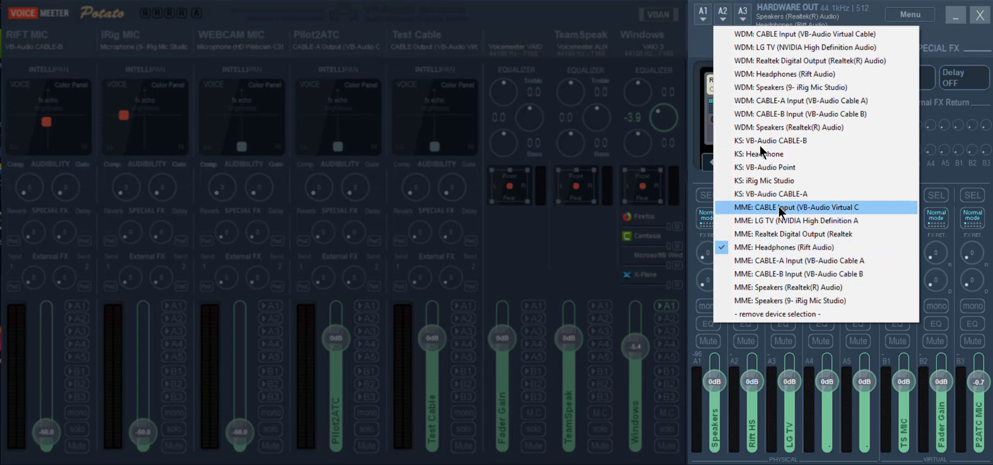
click(743, 18)
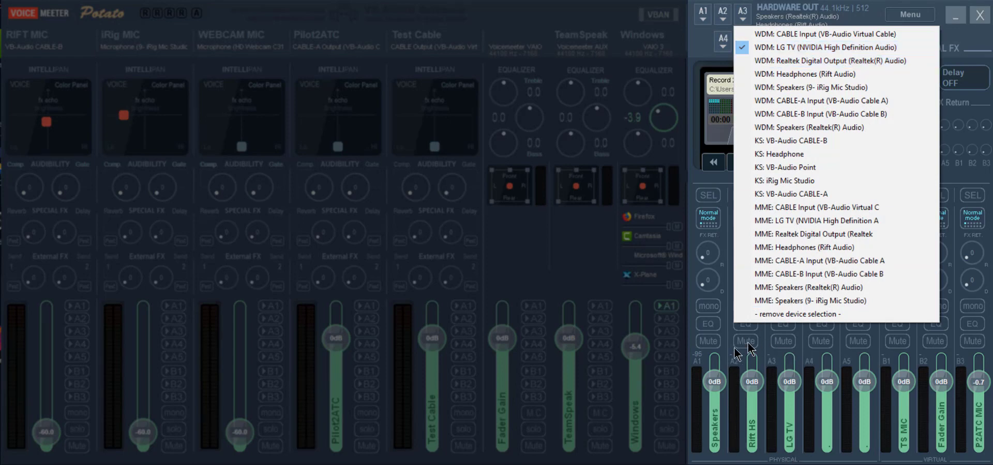
click(702, 47)
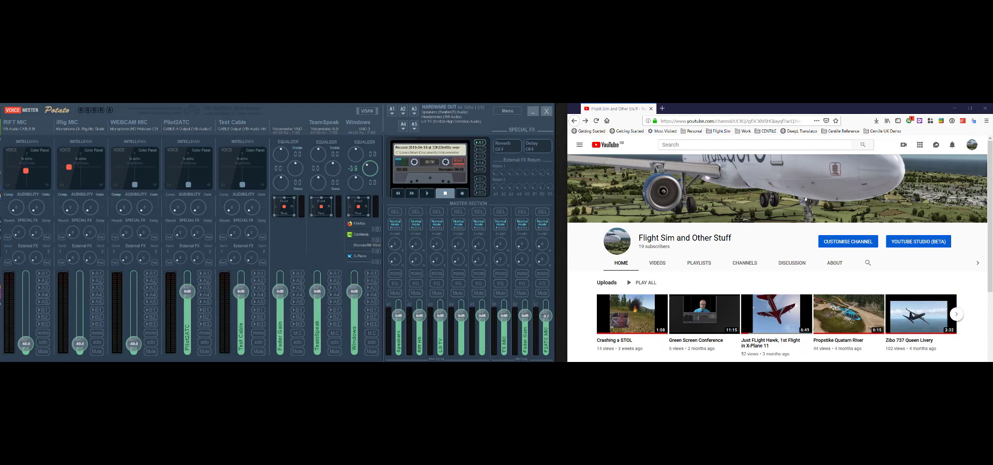
Play the Just Flight Hawk video and test Windows strip audio on A1, A2 and A3, ending on A1 Speakers
click(777, 316)
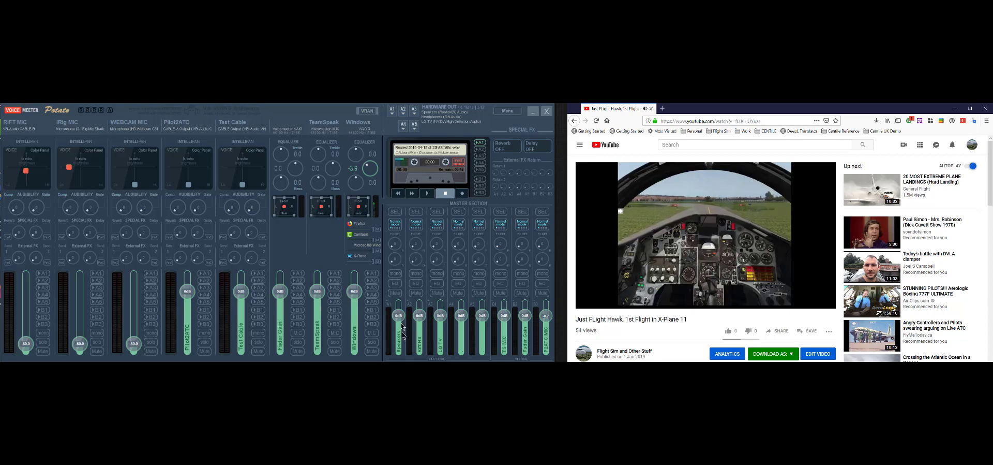
click(373, 274)
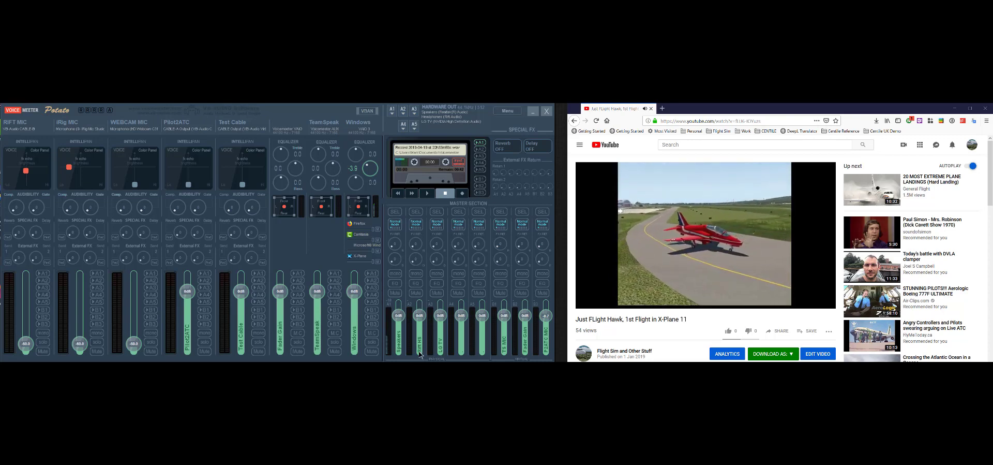
click(370, 280)
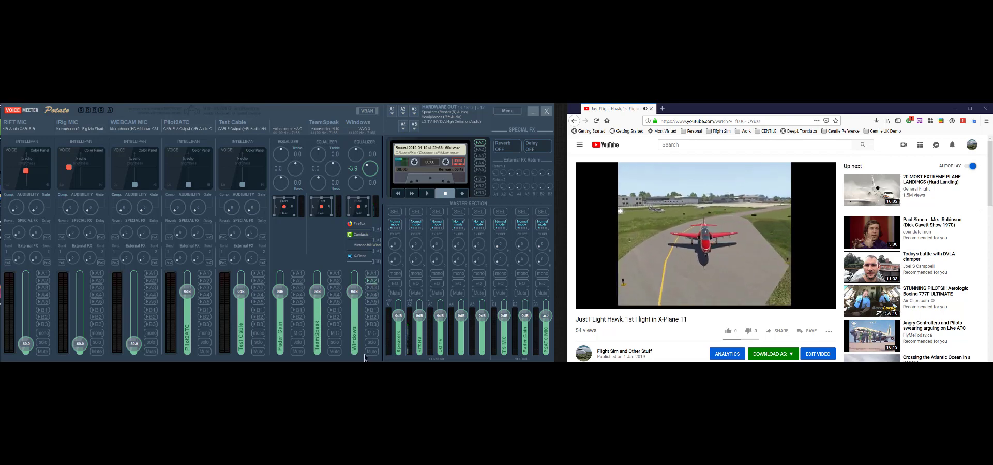
click(374, 282)
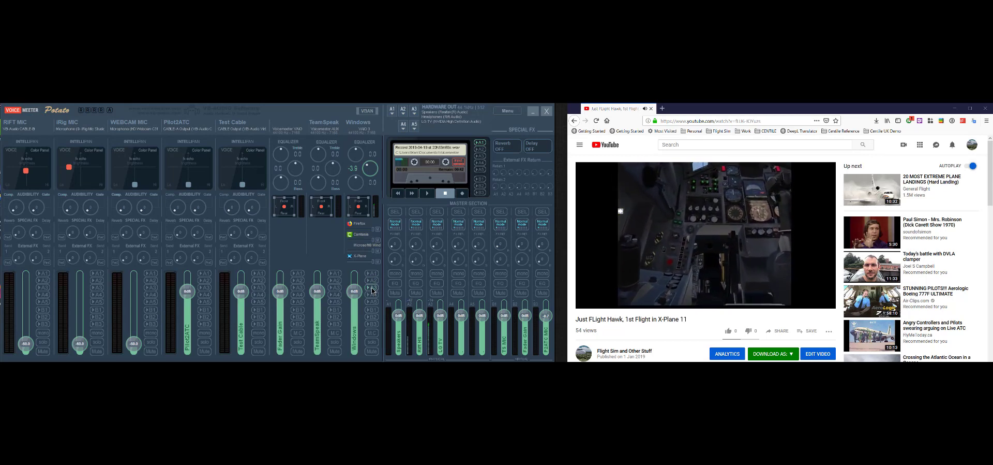
click(372, 287)
click(373, 273)
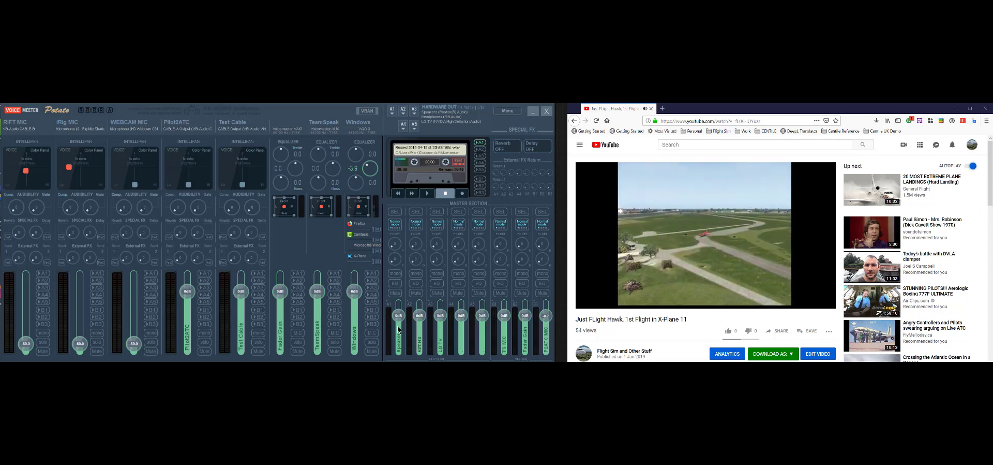
click(372, 280)
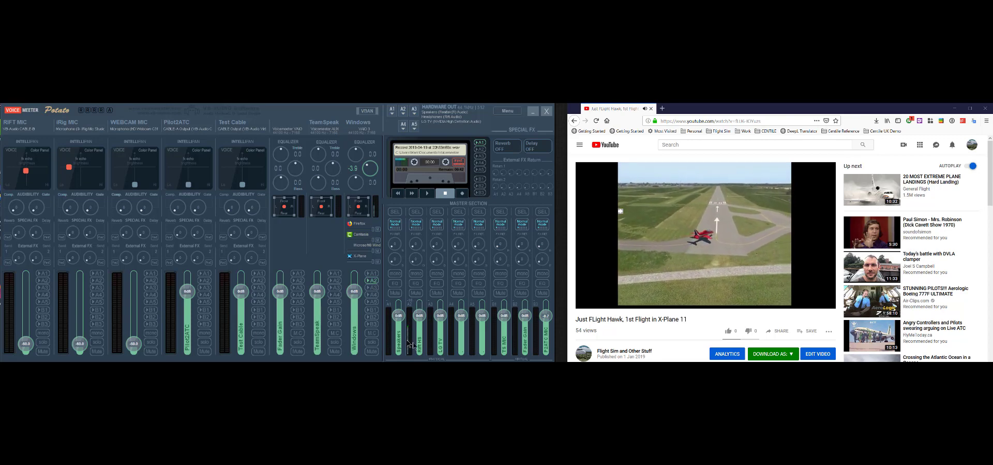
click(371, 273)
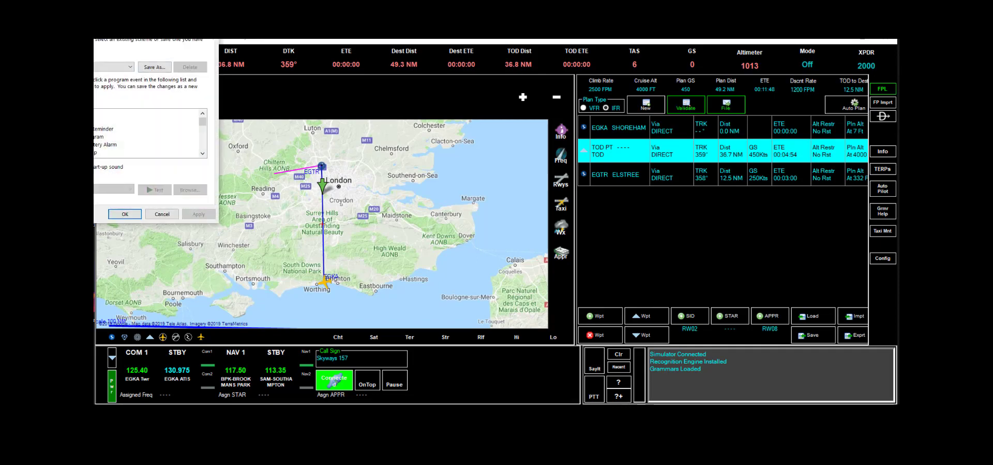
drag(118, 4, 423, 104)
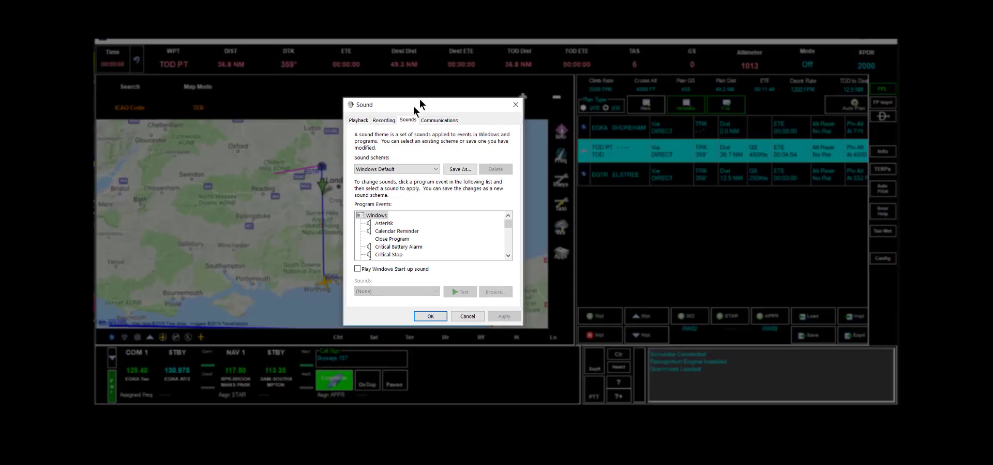
Scroll through the Playback device list, then the Recording device list to the bottom
click(357, 120)
drag(507, 186, 508, 290)
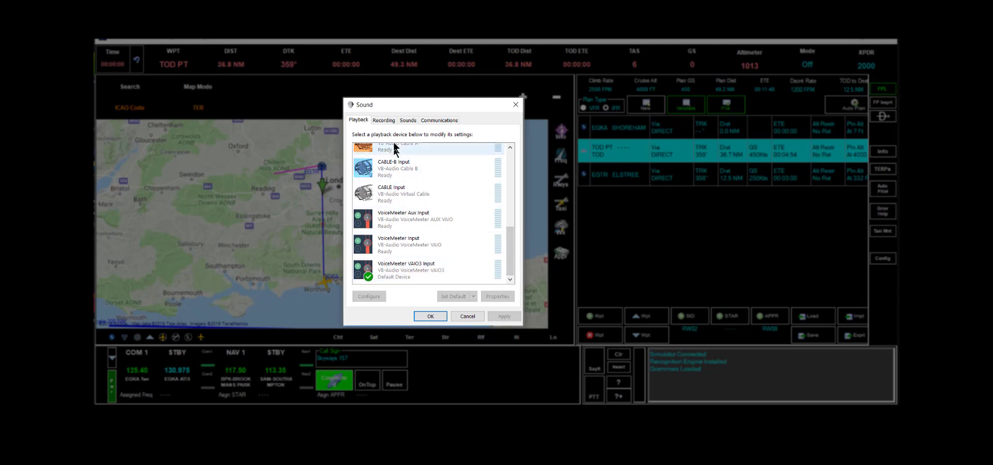
click(388, 119)
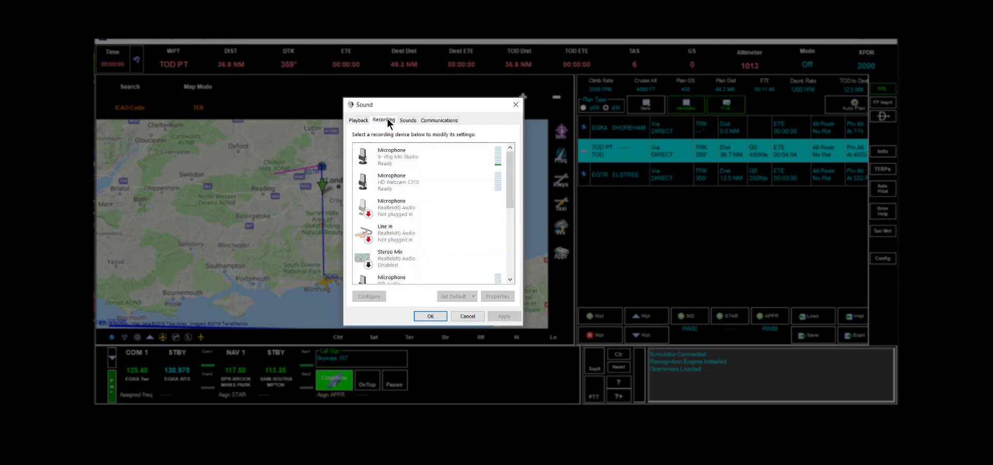
drag(512, 177, 509, 282)
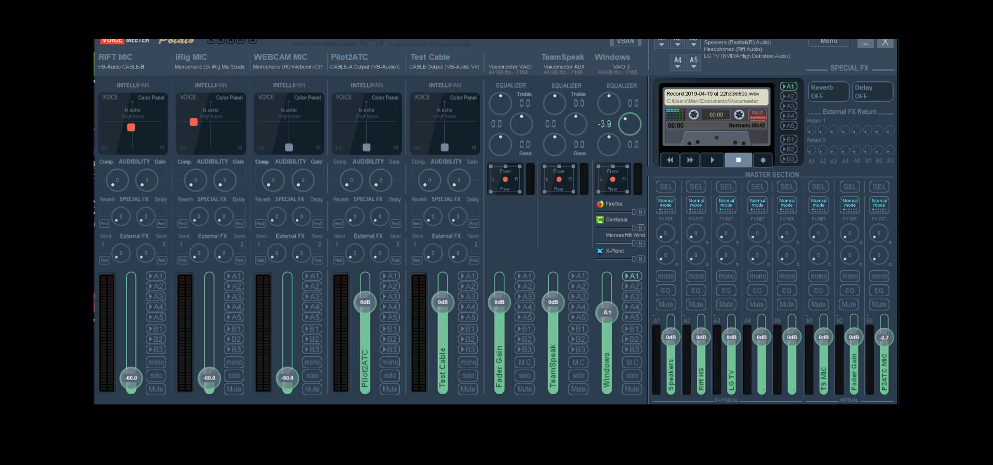
Select VoiceMeeter VAIO3 Output on the Recording tab and close the Sound dialog with OK
key(alt+Tab)
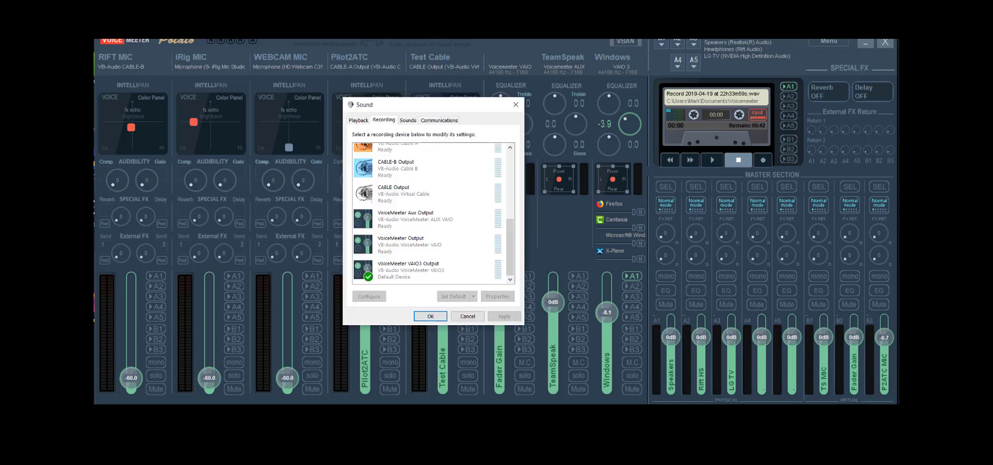
click(381, 266)
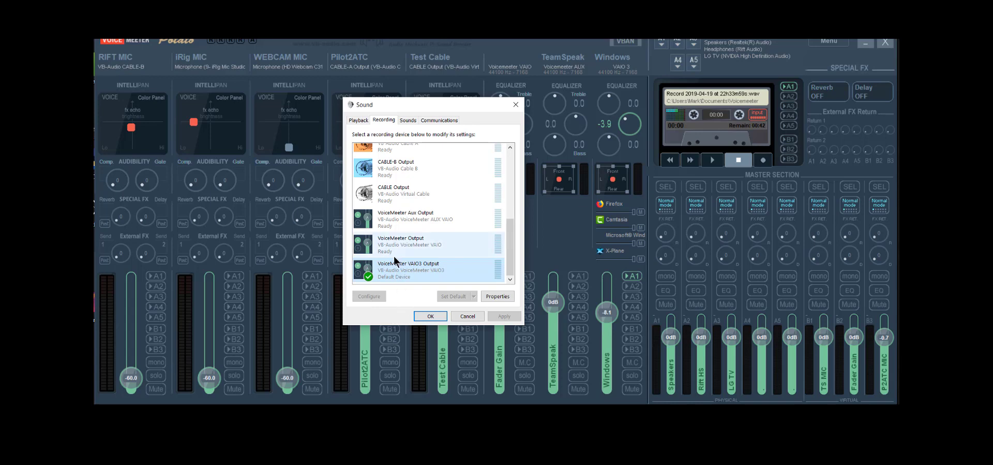
click(430, 315)
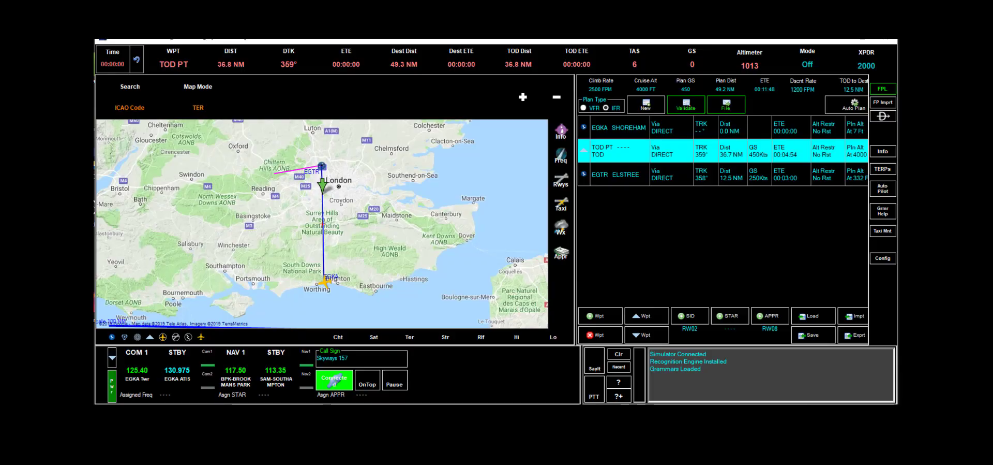
In Pilot2ATC's Speech settings, set the speech output device to CABLE-A Input and close Config
click(881, 259)
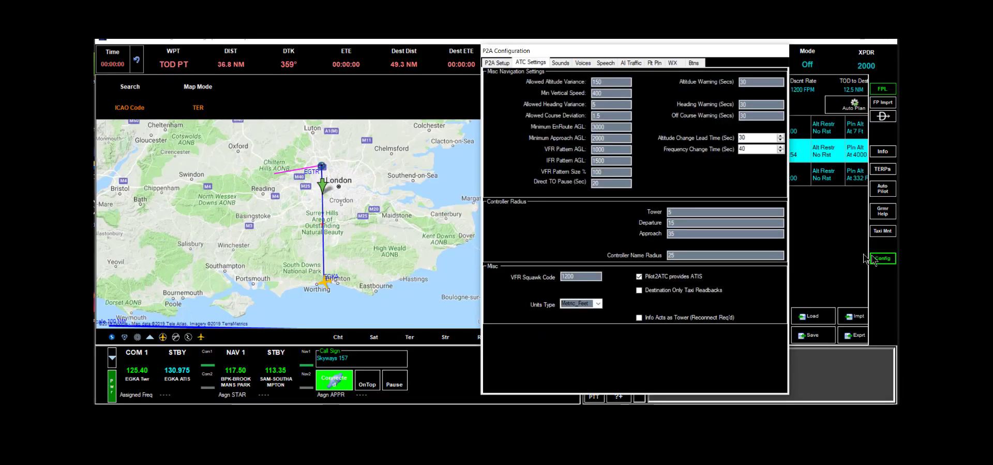
click(563, 63)
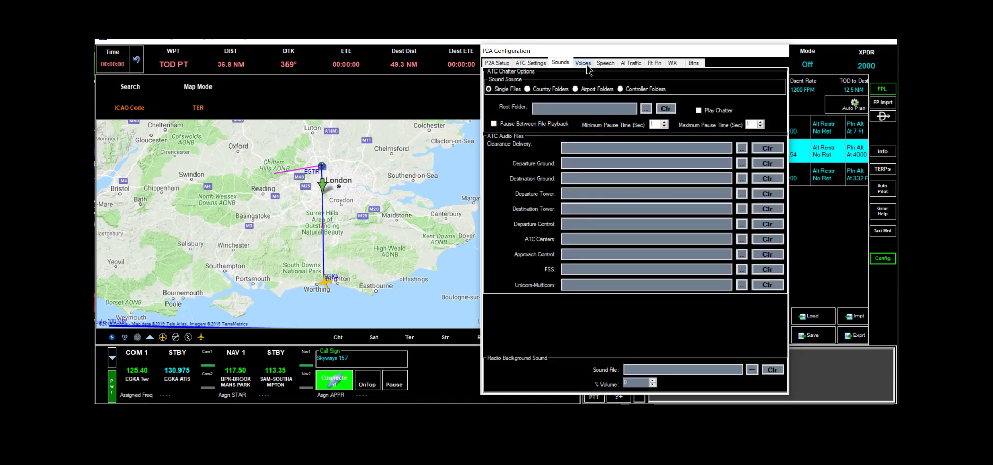
click(603, 63)
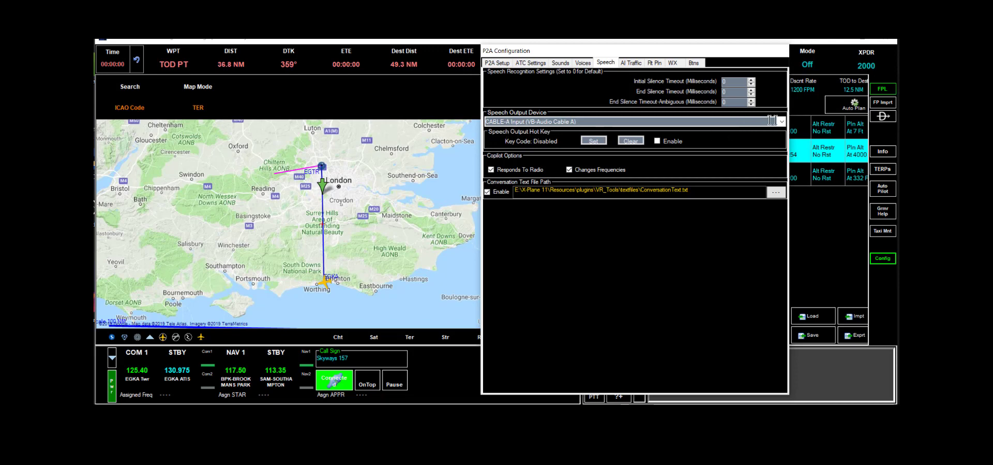
click(783, 122)
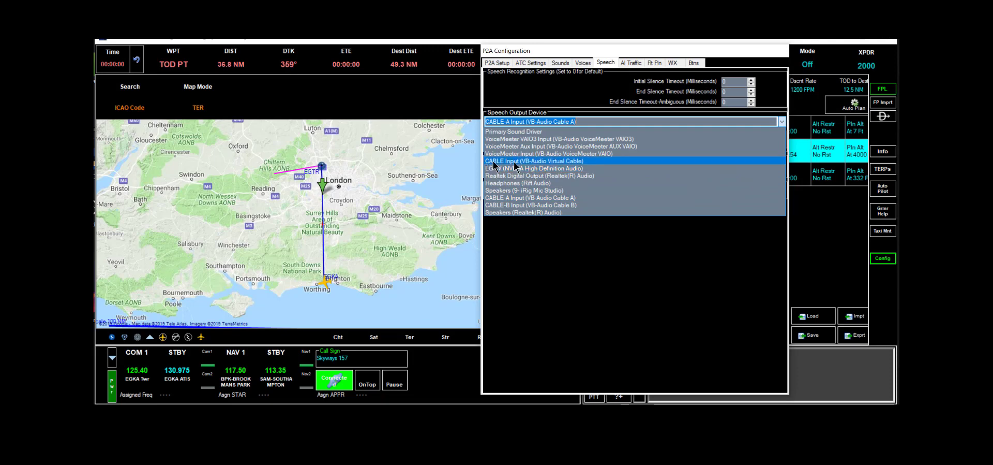
click(550, 200)
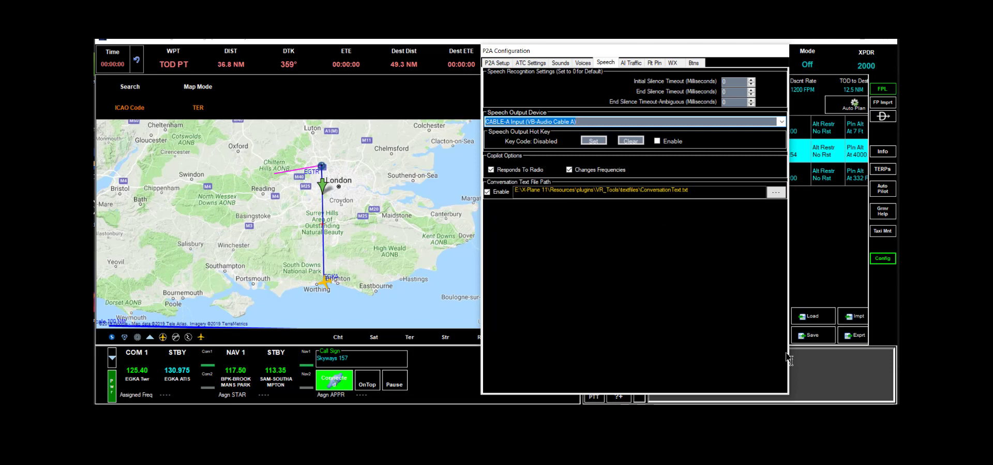
click(878, 261)
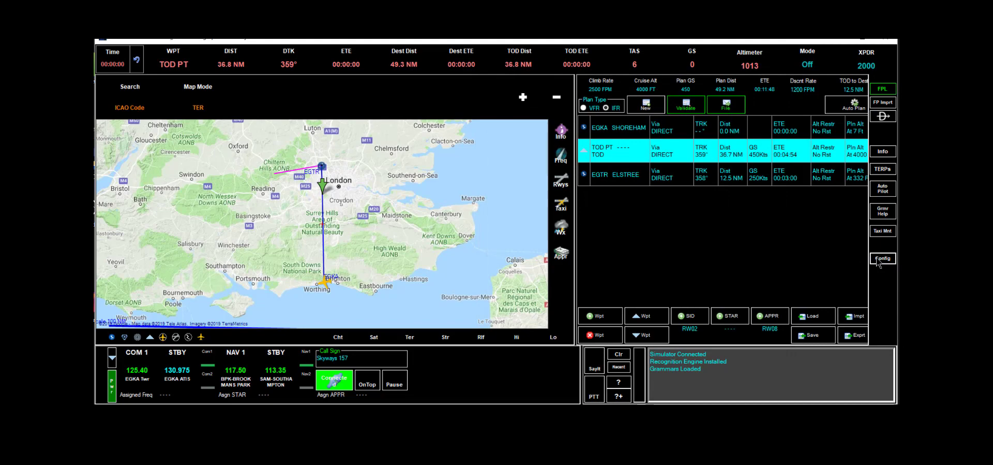
Minimize Pilot2ATC and light the A1, A2 and A3 bus buttons on its Voicemeeter strip
click(839, 41)
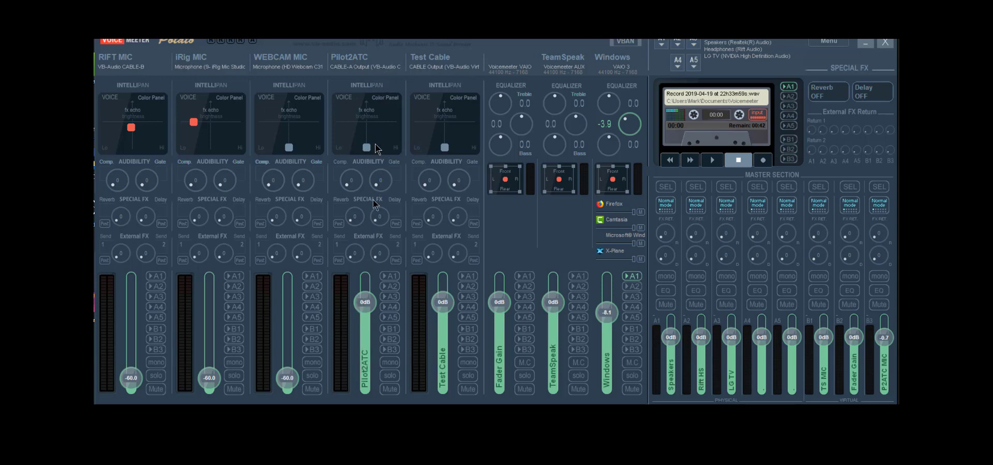
click(391, 277)
click(391, 287)
click(389, 276)
click(391, 287)
click(391, 296)
click(391, 276)
click(390, 286)
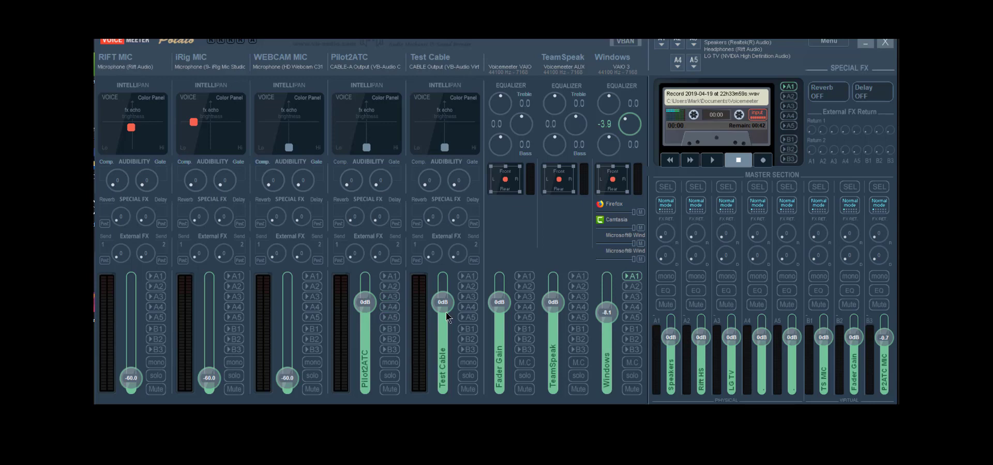
Keep WDM: Microphone (Rift Audio) on RIFT MIC and raise its fader from -60 to 0dB
click(123, 66)
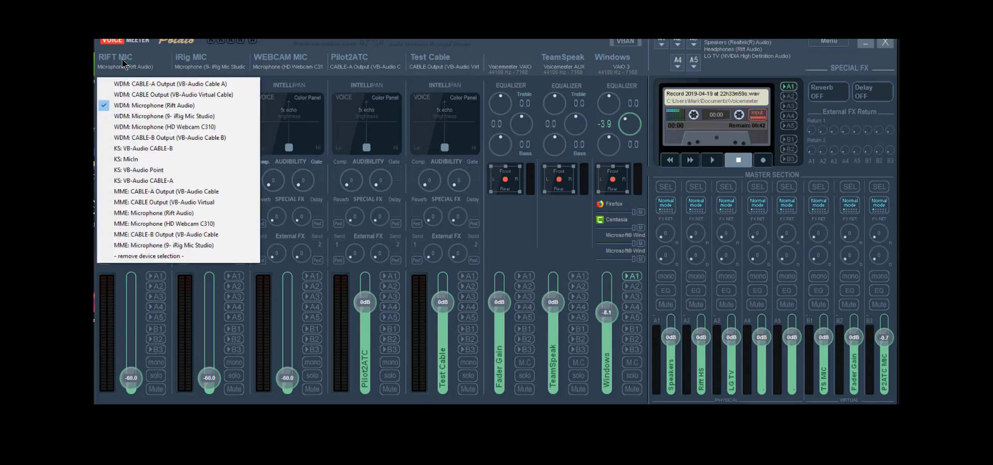
click(122, 105)
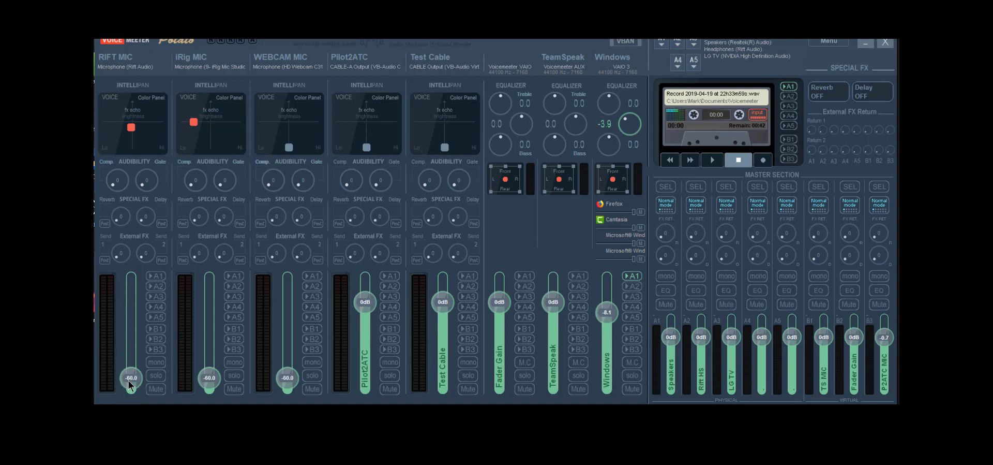
drag(129, 384, 133, 324)
double_click(132, 310)
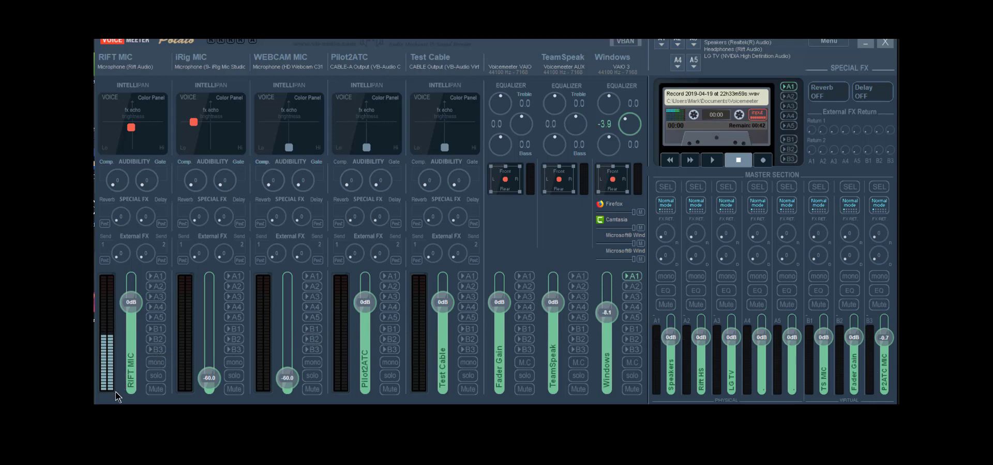
Send the RIFT MIC strip to the B3 virtual output bus as well
click(153, 349)
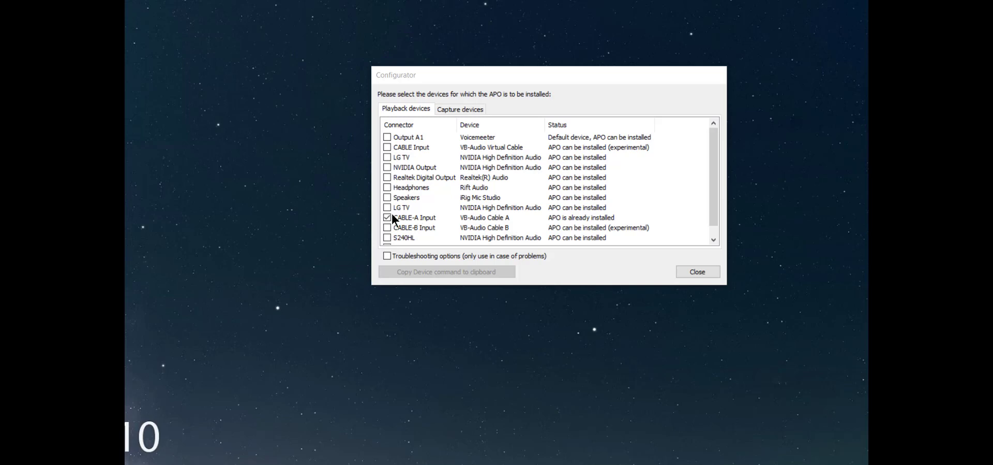
Close the Configurator's playback device list that shows APO on CABLE-A Input
click(707, 273)
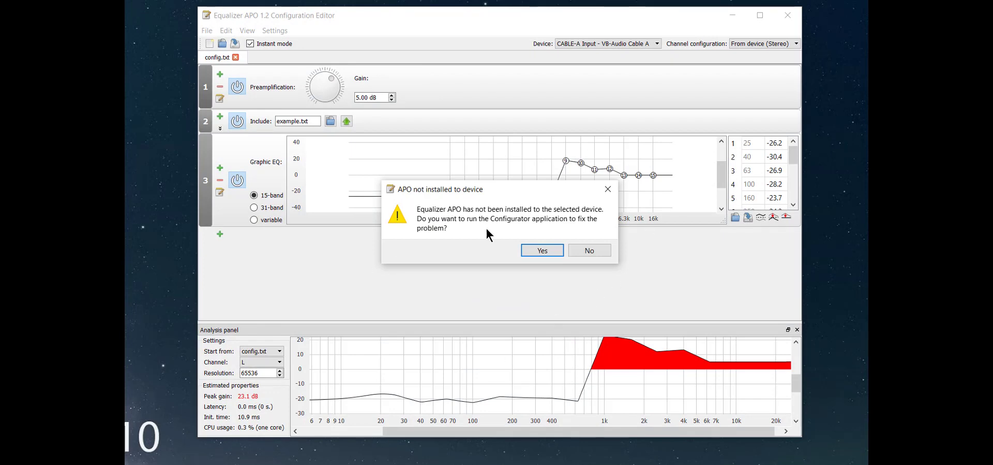
Dismiss the warning, target CABLE-A Input - VB-Audio Cable A, then close the editor
click(589, 253)
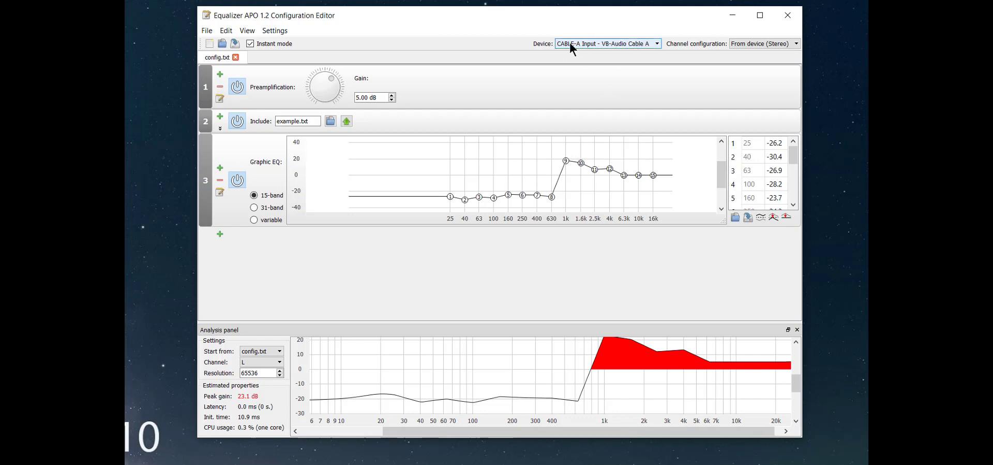
click(658, 43)
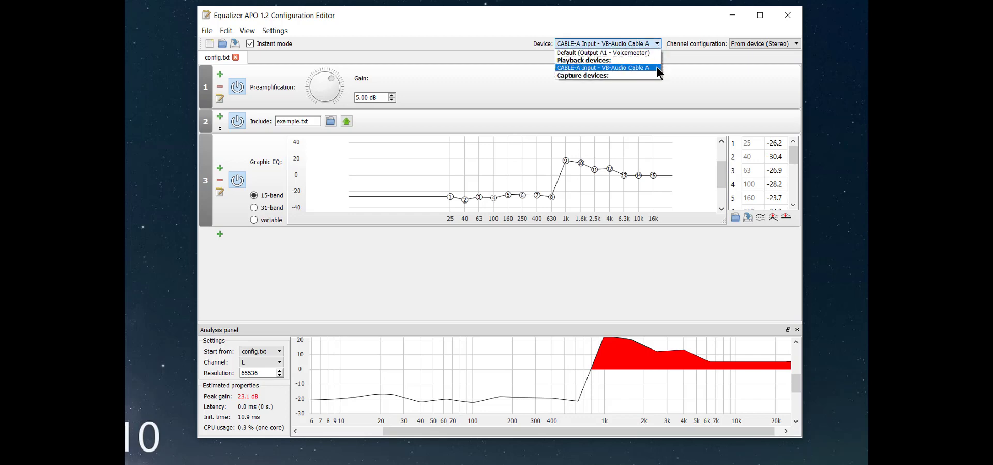
click(654, 68)
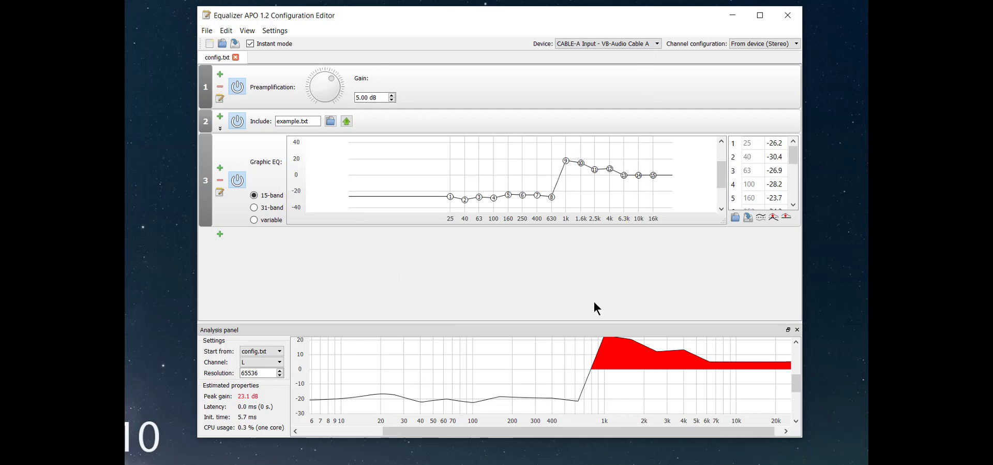
click(788, 15)
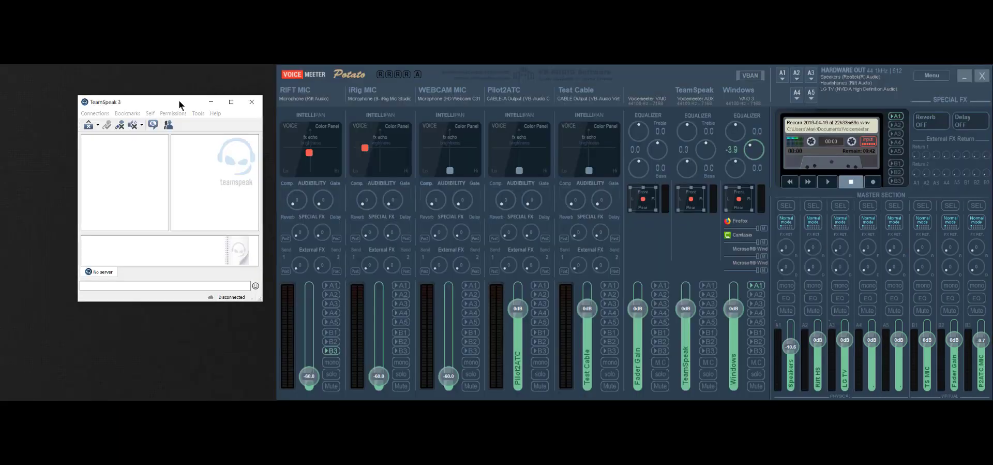
Bring TeamSpeak 3 forward and open Tools > Options, showing the Playback settings
click(181, 105)
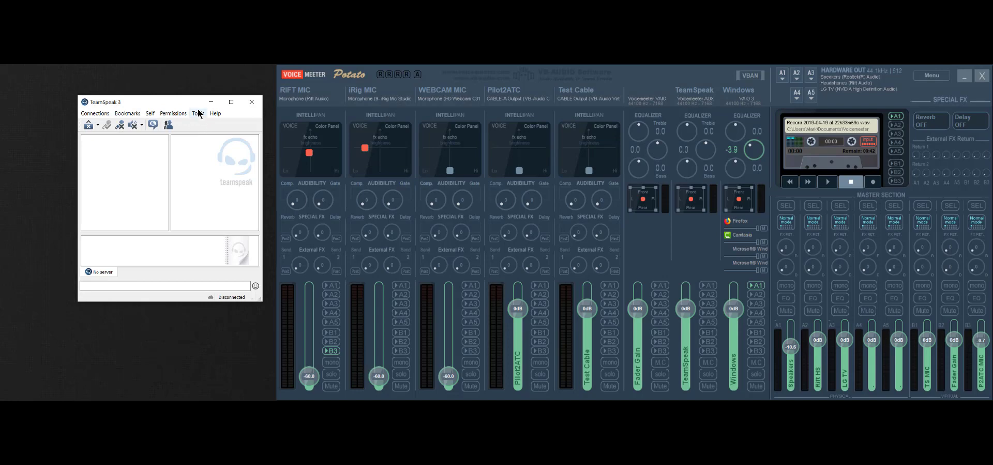
click(198, 113)
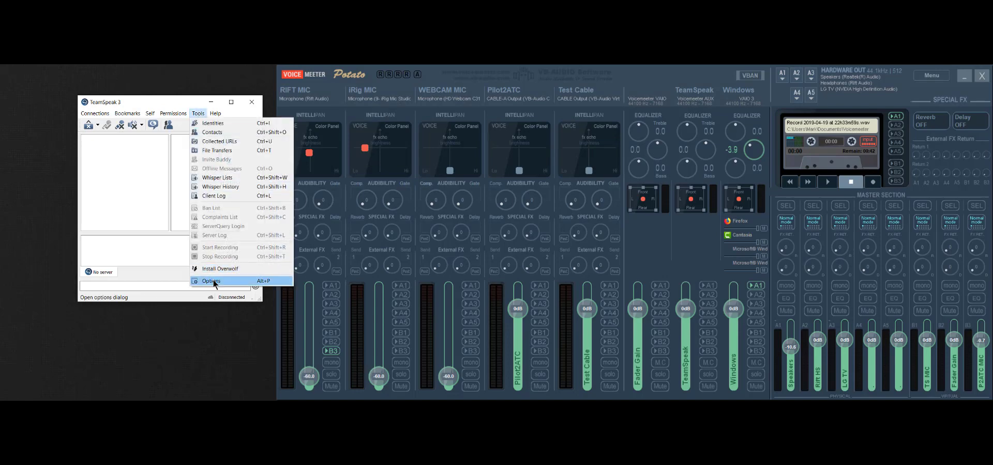
click(212, 280)
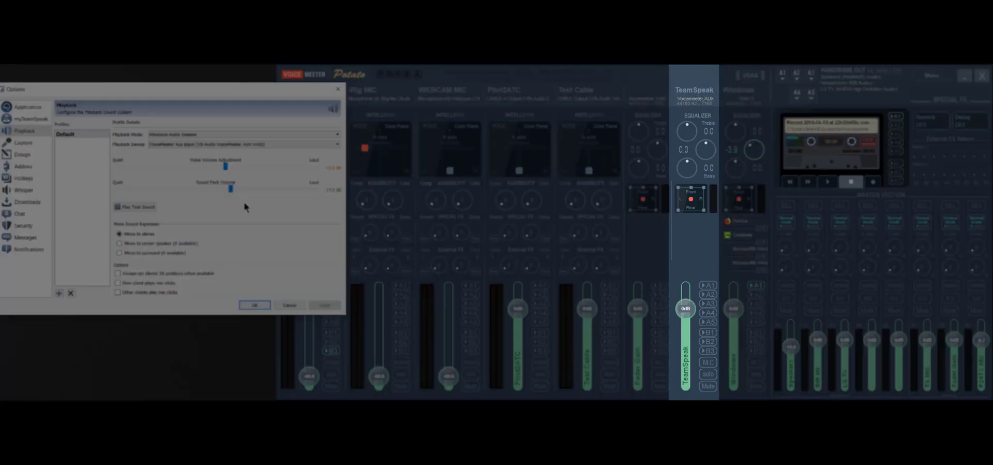
click(138, 208)
click(709, 287)
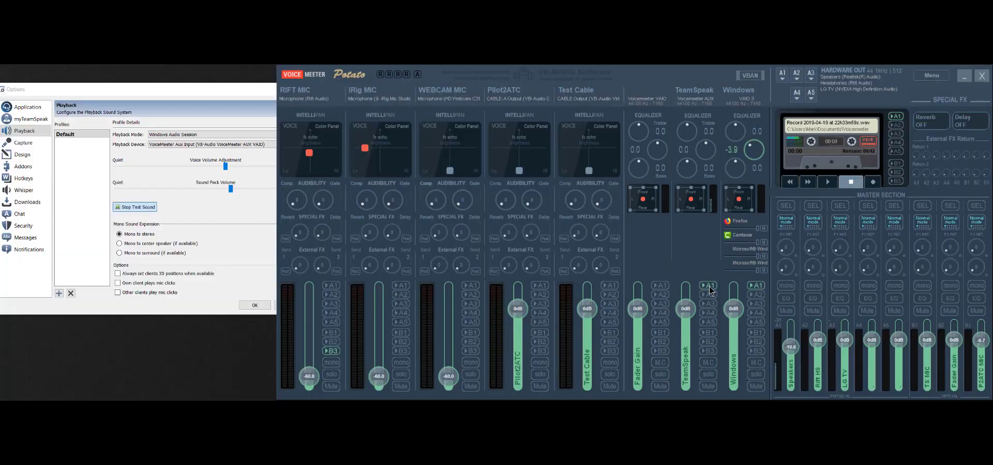
click(709, 286)
click(710, 297)
click(711, 295)
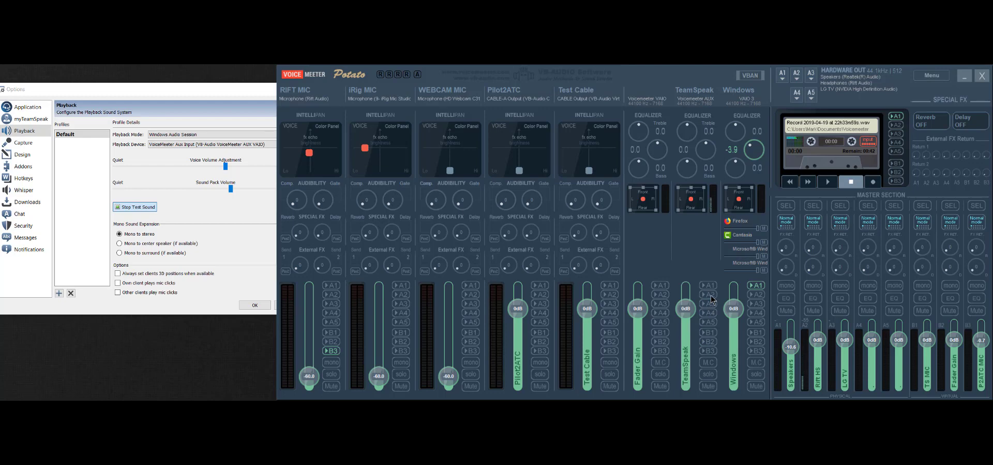
click(133, 204)
click(133, 204)
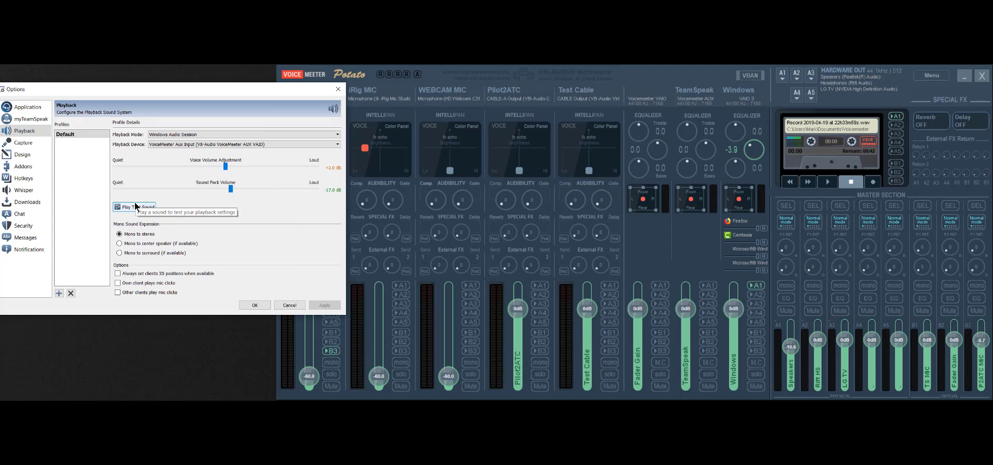
Show TeamSpeak's Capture settings, then bring the Voicemeeter mixer forward
click(16, 144)
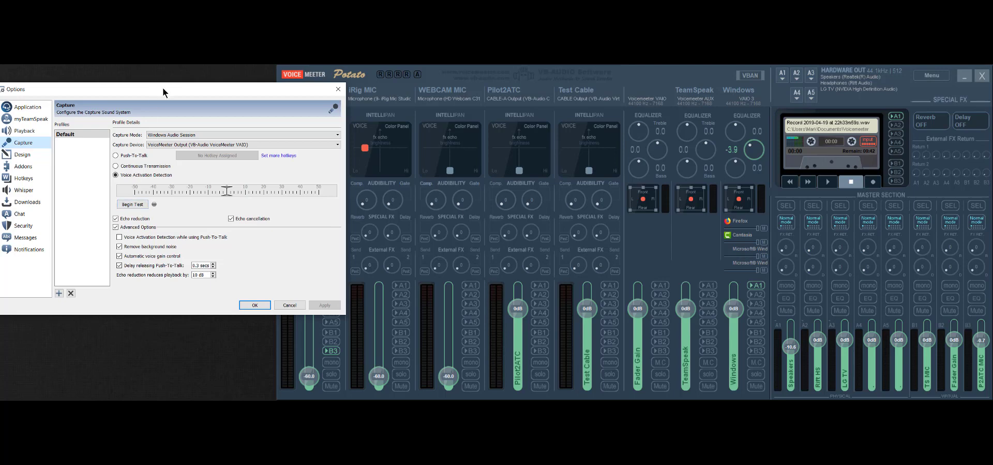
click(438, 80)
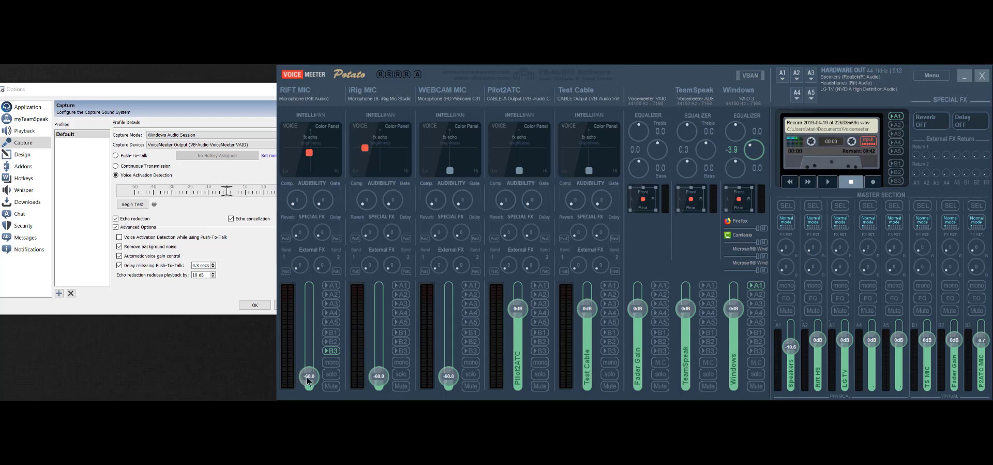
Reset WEBCAM MIC to 0 dB, route it to B1, and return to TeamSpeak's Options
double_click(451, 377)
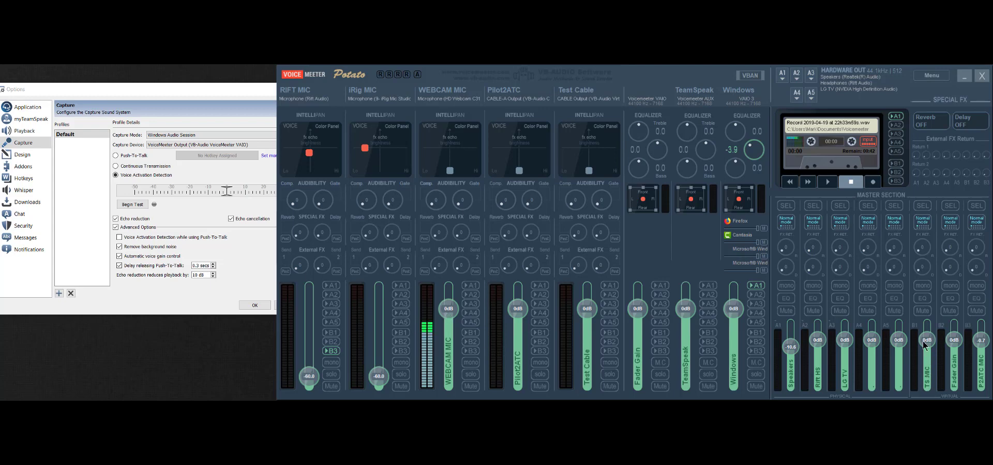
click(470, 332)
click(139, 84)
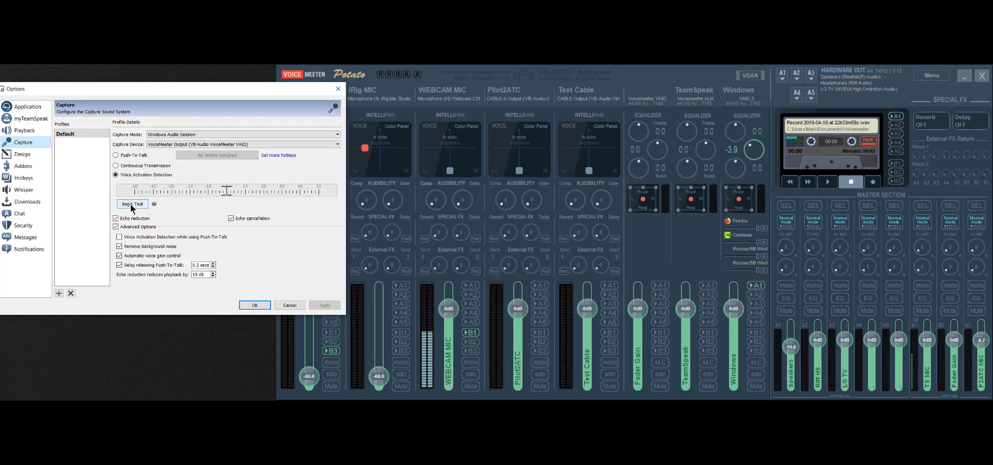
Start TeamSpeak's Capture voice test, then bring the Voicemeeter mixer forward
click(133, 204)
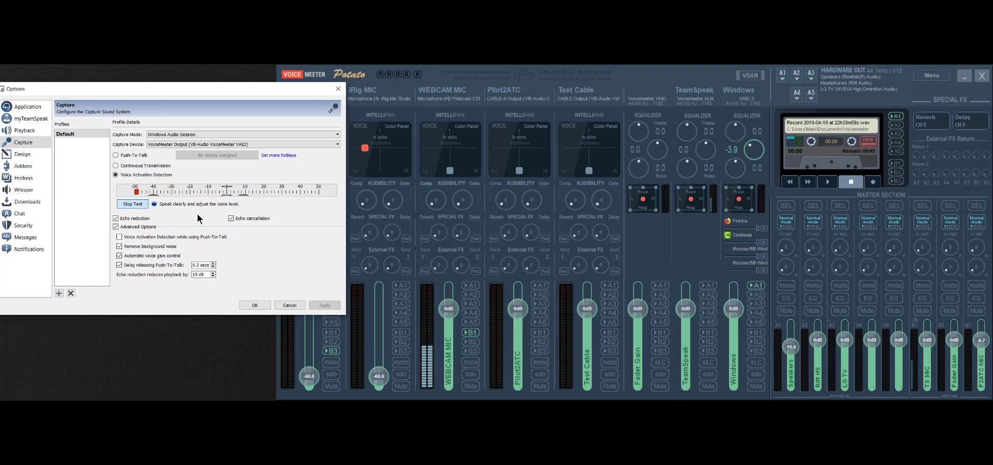
click(471, 333)
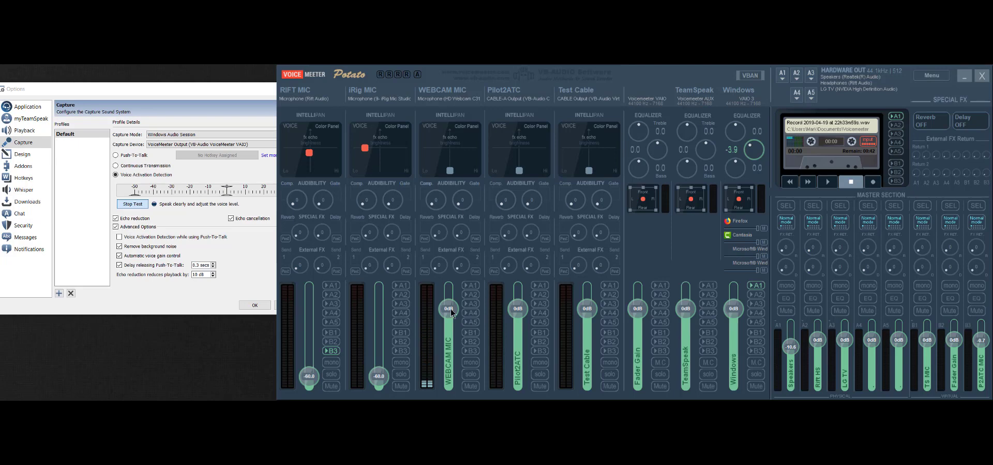
Drop WEBCAM MIC to -60 dB, set RIFT MIC to 0 dB on B1, send TeamSpeak to A2
drag(450, 309, 449, 376)
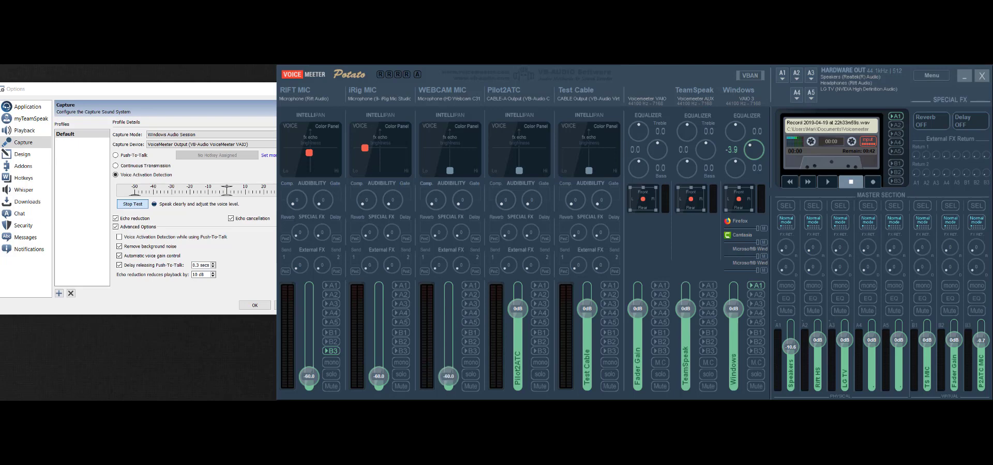
double_click(306, 374)
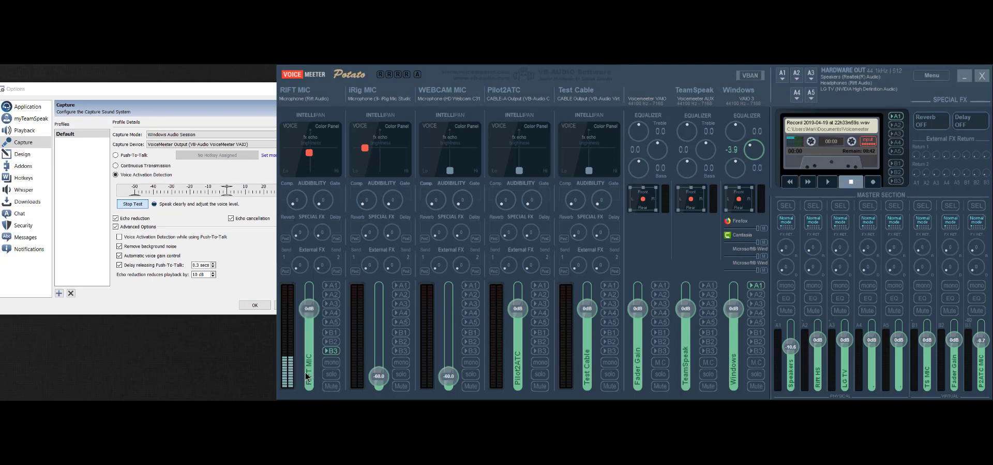
click(332, 332)
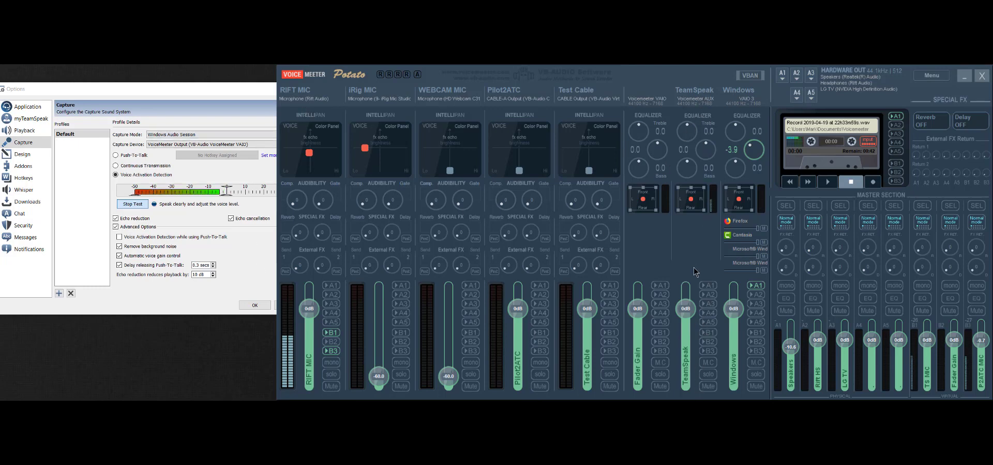
click(710, 294)
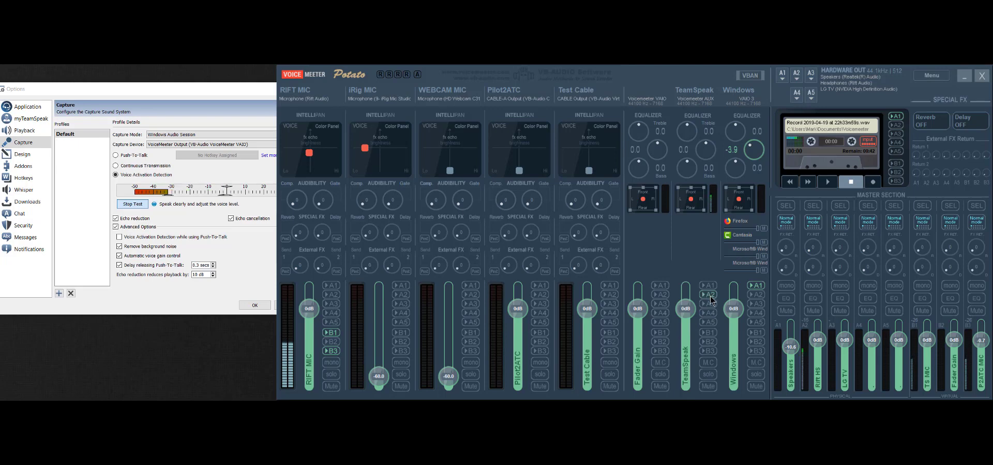